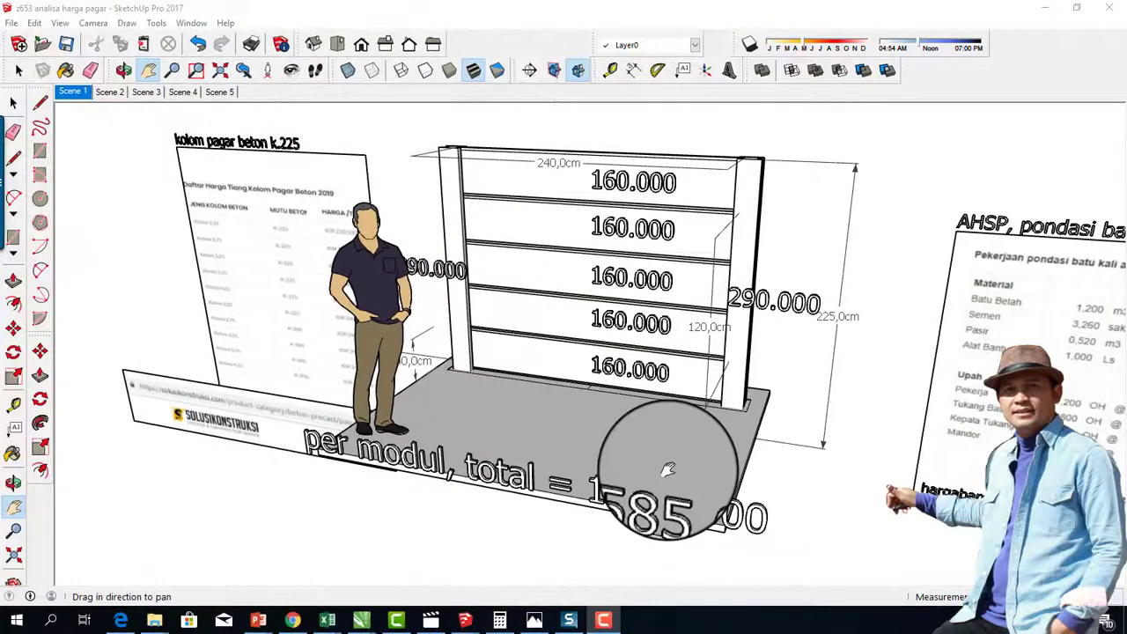
# Orbit the fence model toward a more frontal, tilted view.
pyautogui.click(13, 482)
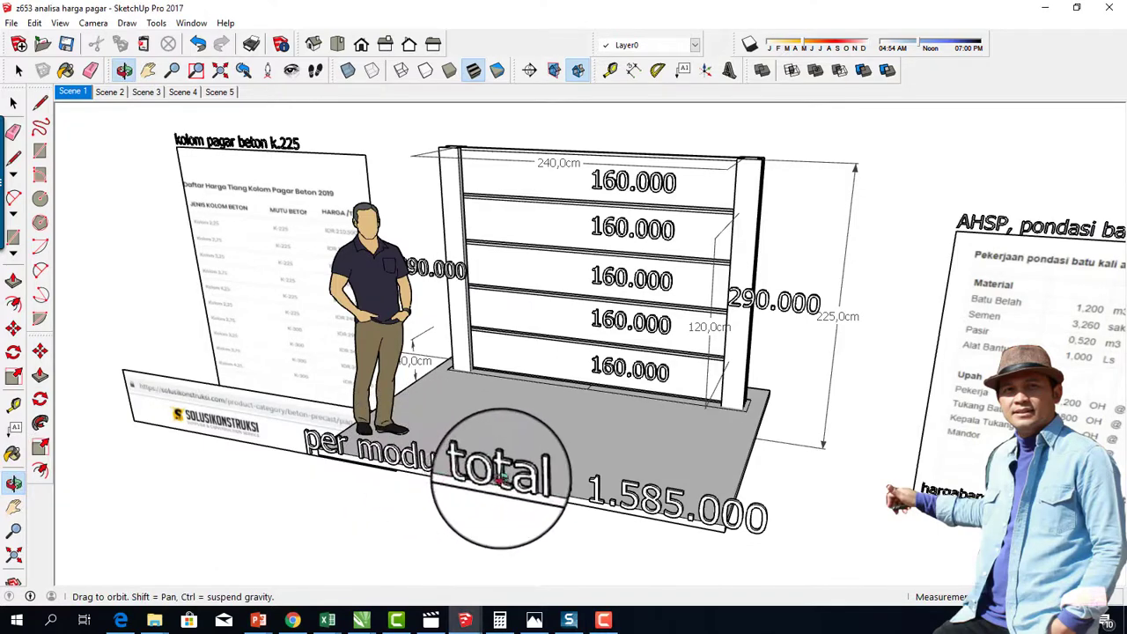
pyautogui.moveTo(478, 490); pyautogui.dragTo(502, 383)
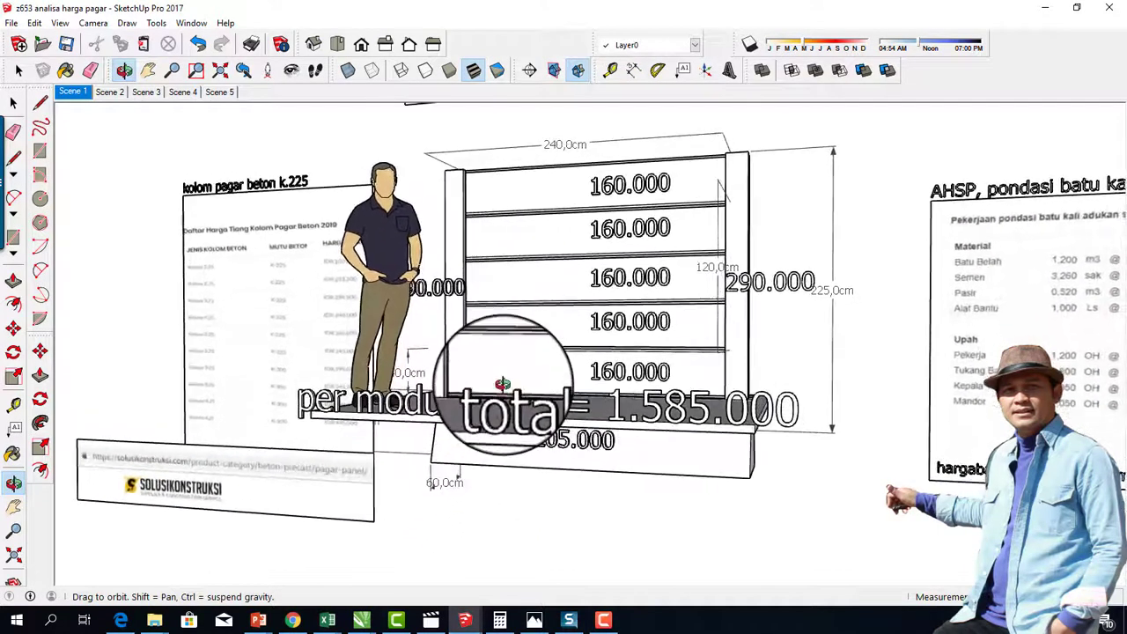
pyautogui.moveTo(502, 383); pyautogui.dragTo(505, 390)
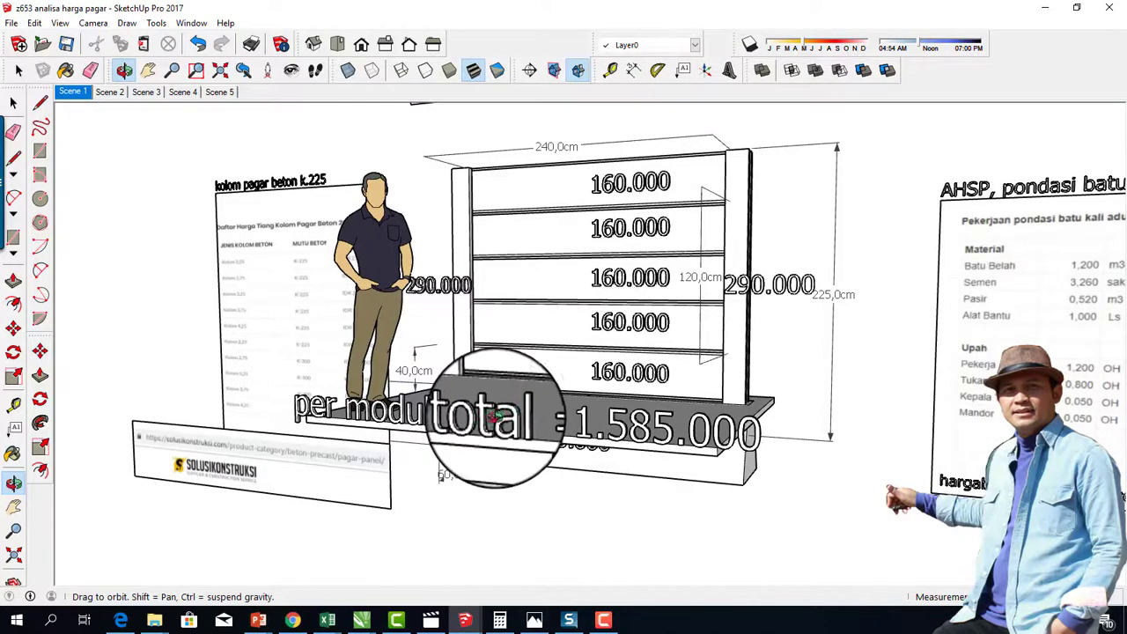
pyautogui.moveTo(466, 456)
pyautogui.mouseDown()
pyautogui.moveTo(480, 423)
pyautogui.moveTo(470, 448)
pyautogui.moveTo(507, 438)
pyautogui.mouseUp()
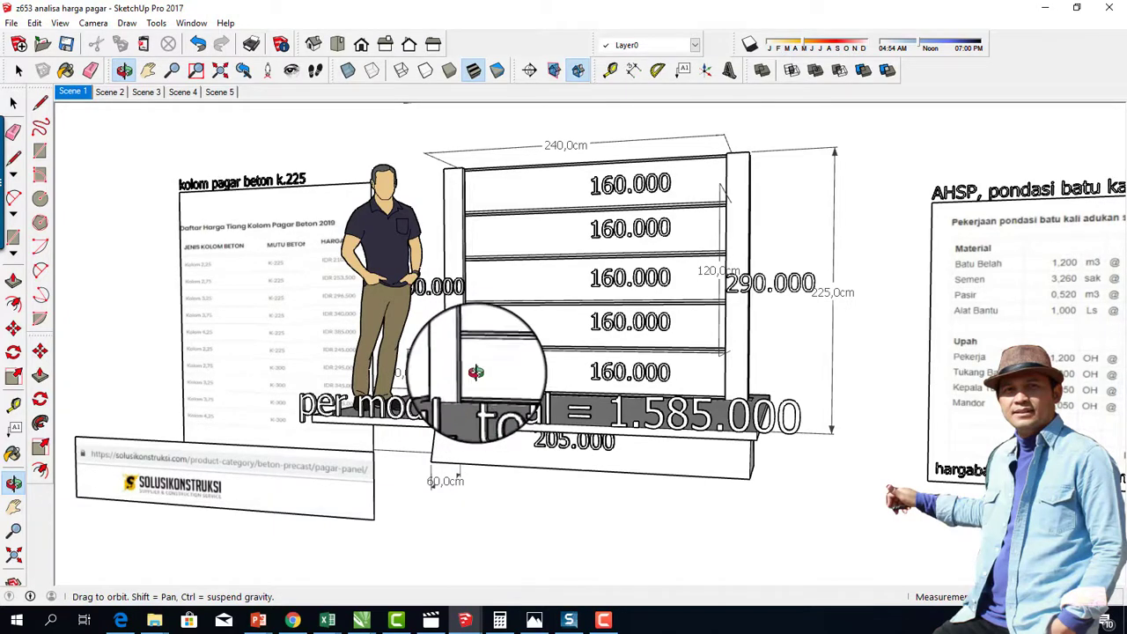
pyautogui.moveTo(468, 370)
pyautogui.mouseDown()
pyautogui.moveTo(514, 383)
pyautogui.moveTo(534, 370)
pyautogui.moveTo(478, 413)
pyautogui.moveTo(505, 391)
pyautogui.moveTo(498, 408)
pyautogui.moveTo(516, 403)
pyautogui.moveTo(453, 405)
pyautogui.mouseUp()
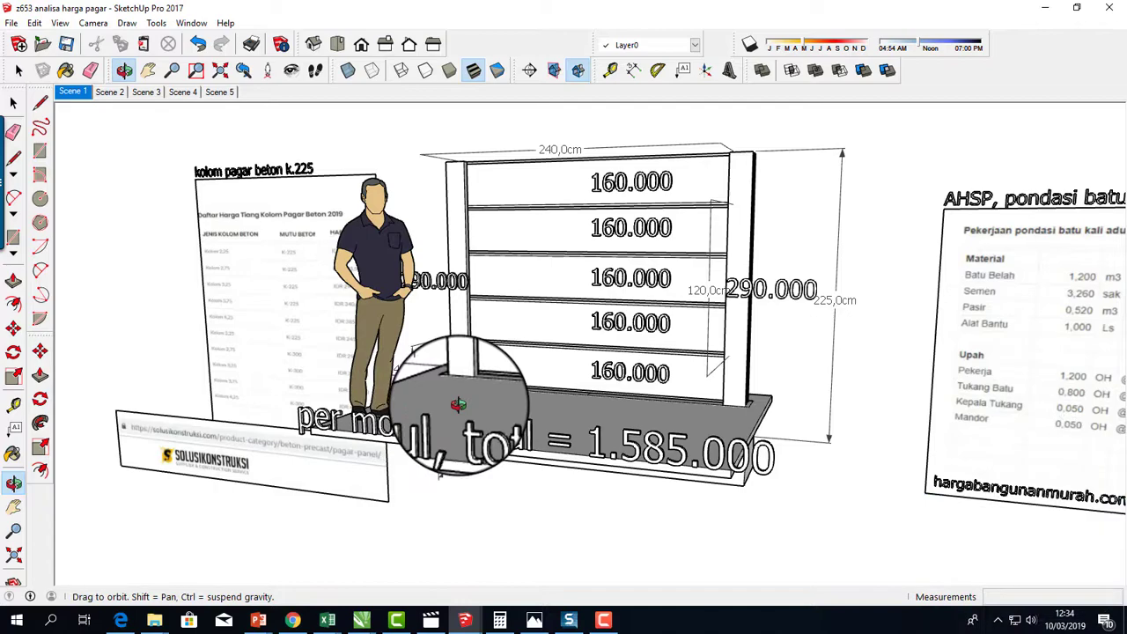
pyautogui.moveTo(458, 404)
pyautogui.mouseDown()
pyautogui.moveTo(519, 382)
pyautogui.moveTo(447, 416)
pyautogui.mouseUp()
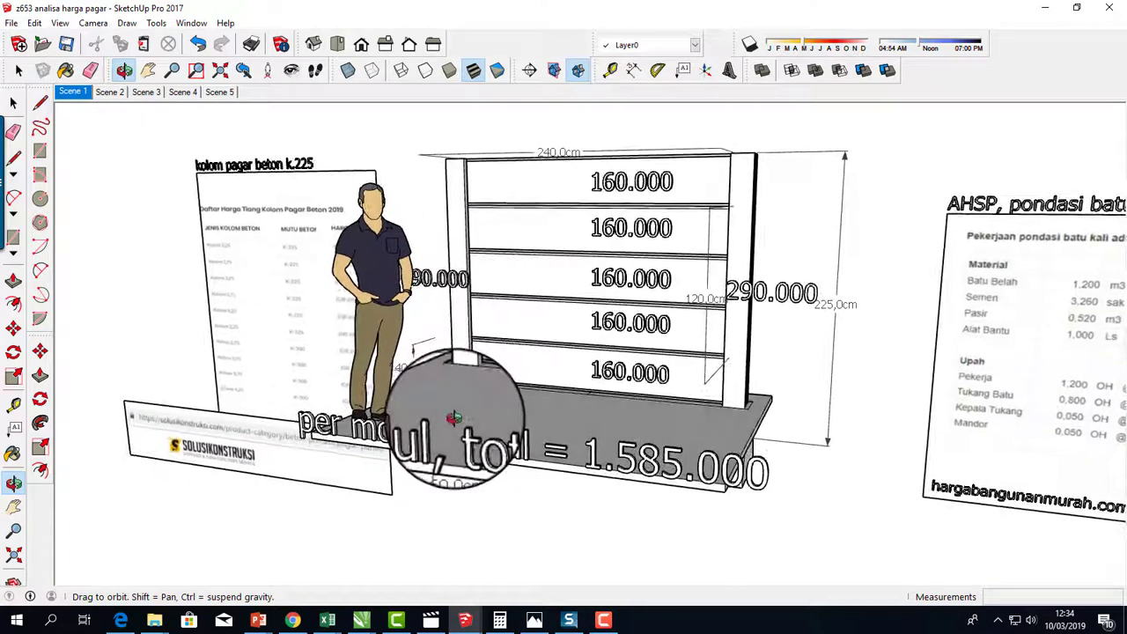
# Pan down and orbit lower to reveal the stone footing with its 205.000 label.
pyautogui.click(16, 511)
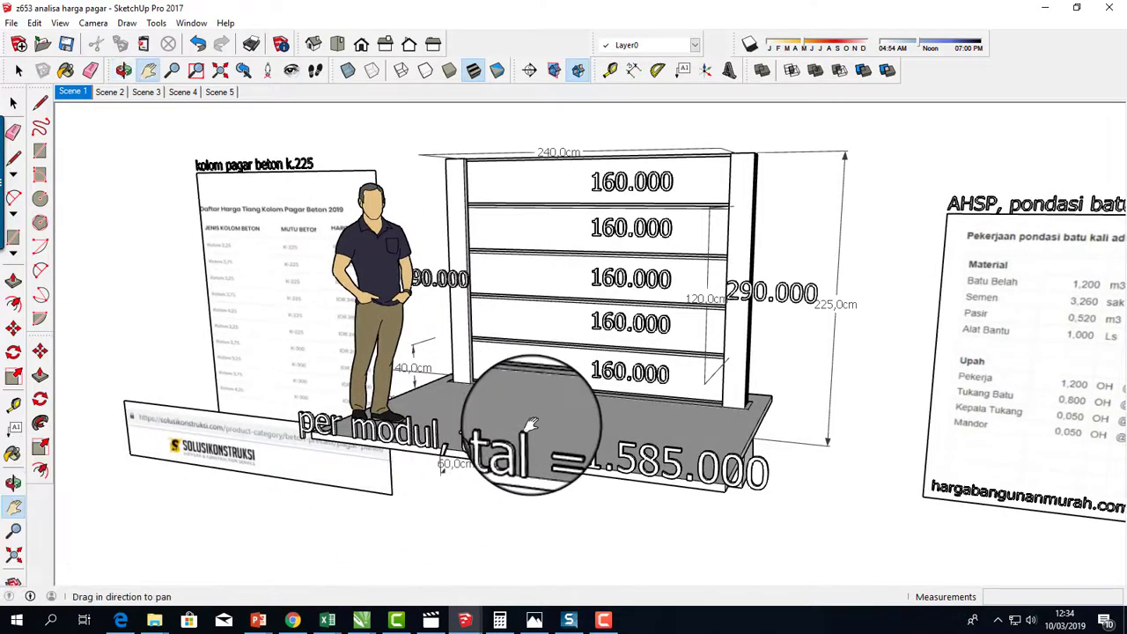
pyautogui.moveTo(529, 427); pyautogui.dragTo(531, 456)
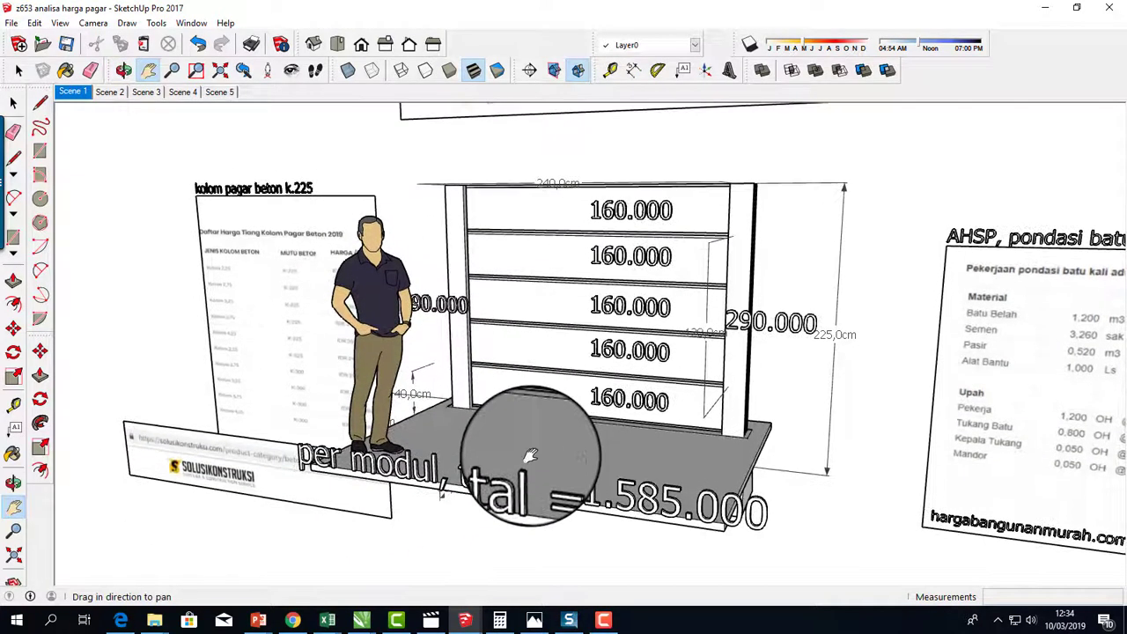
pyautogui.click(13, 483)
pyautogui.moveTo(396, 458); pyautogui.dragTo(470, 504)
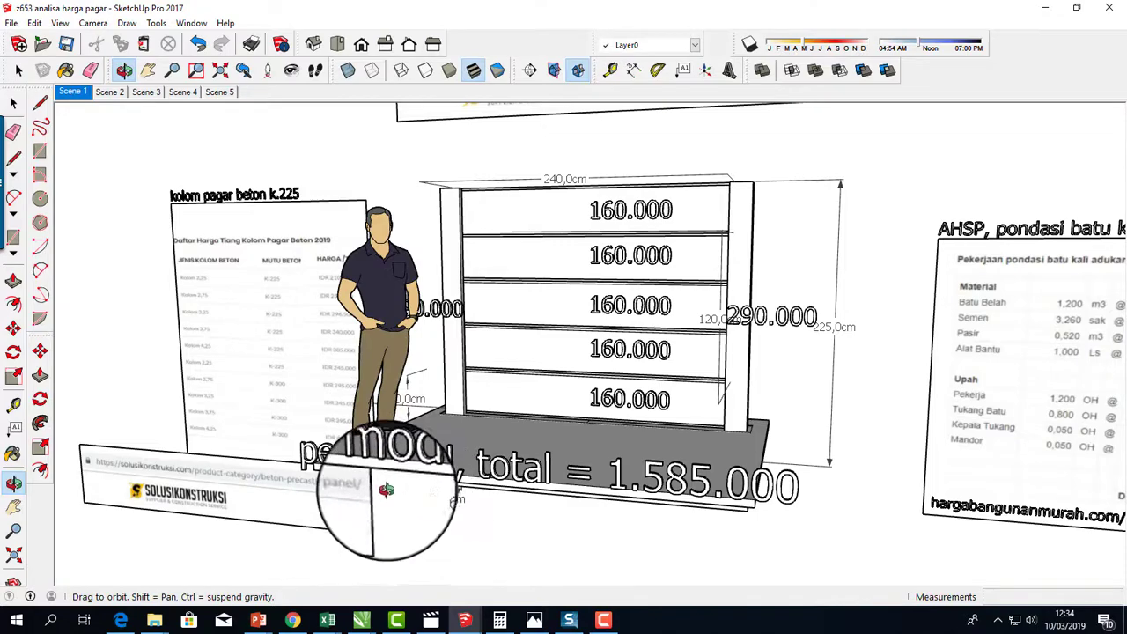
pyautogui.moveTo(581, 495); pyautogui.dragTo(487, 473)
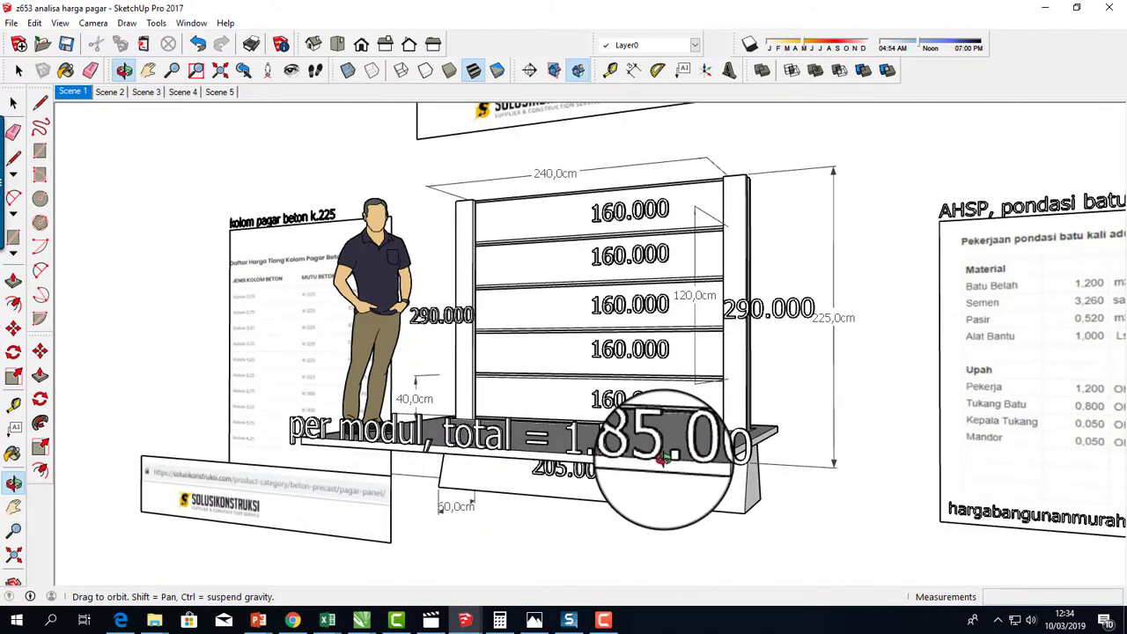
pyautogui.moveTo(541, 441); pyautogui.dragTo(570, 443)
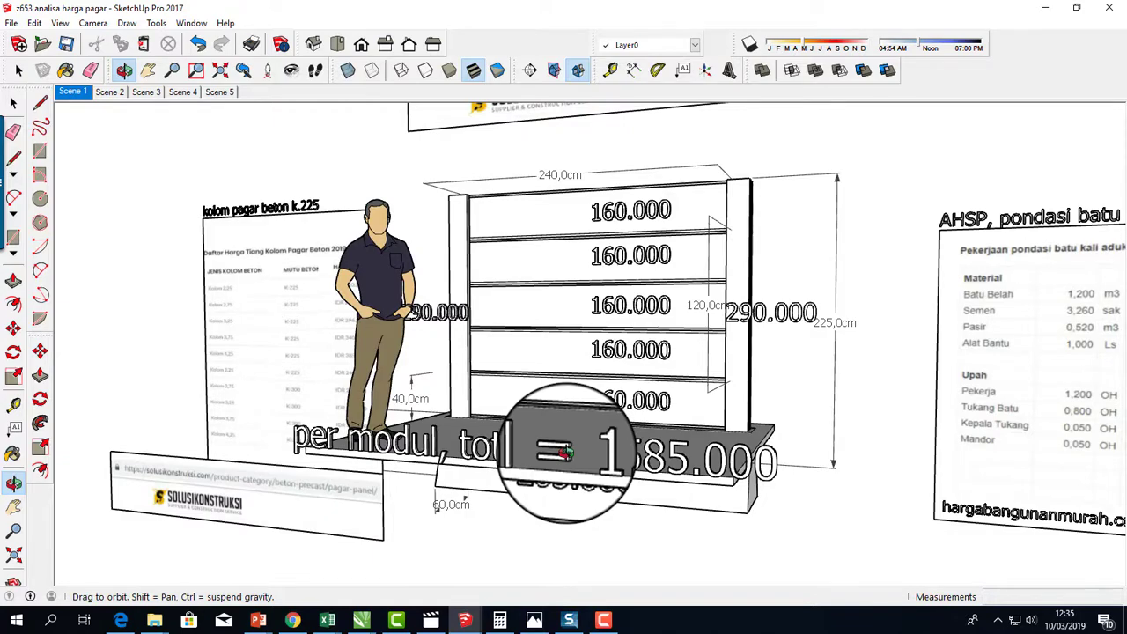
pyautogui.moveTo(535, 496)
pyautogui.mouseDown()
pyautogui.moveTo(532, 458)
pyautogui.moveTo(460, 464)
pyautogui.mouseUp()
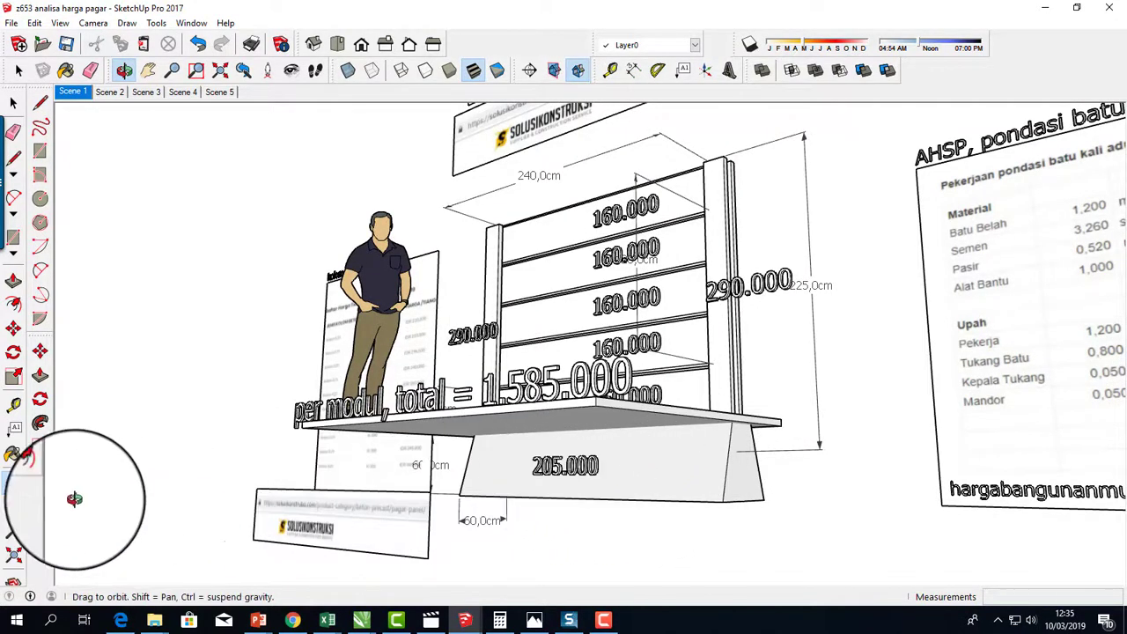
# Orbit back to the front, then pan and zoom onto the AHSP sheet's 757.000 total.
pyautogui.click(13, 507)
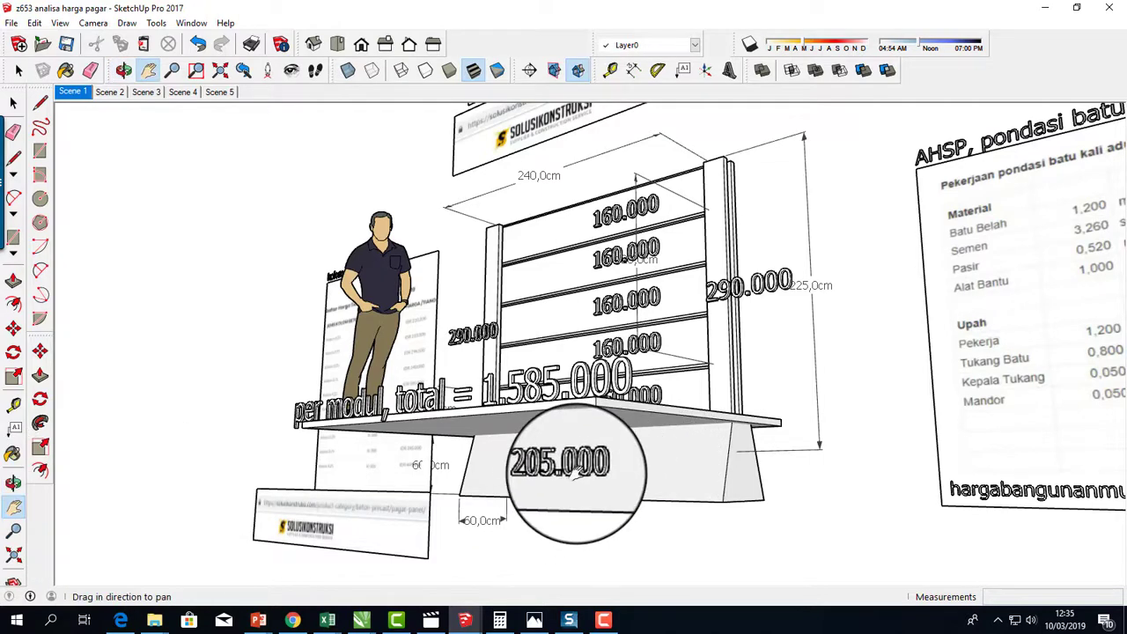
pyautogui.click(13, 483)
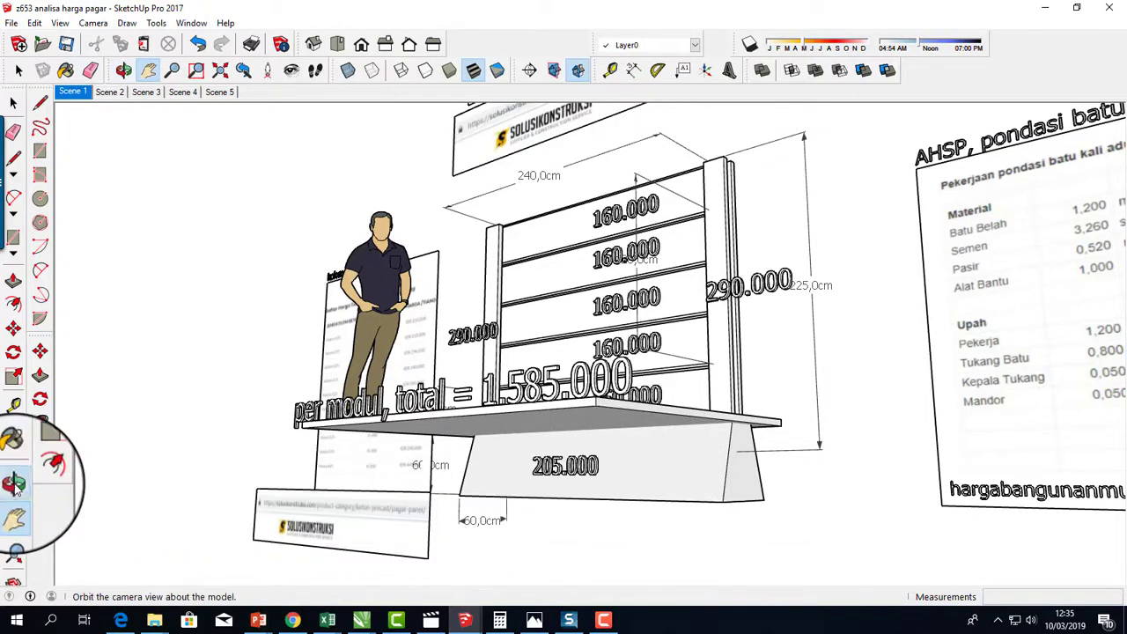
pyautogui.moveTo(564, 481); pyautogui.dragTo(638, 499)
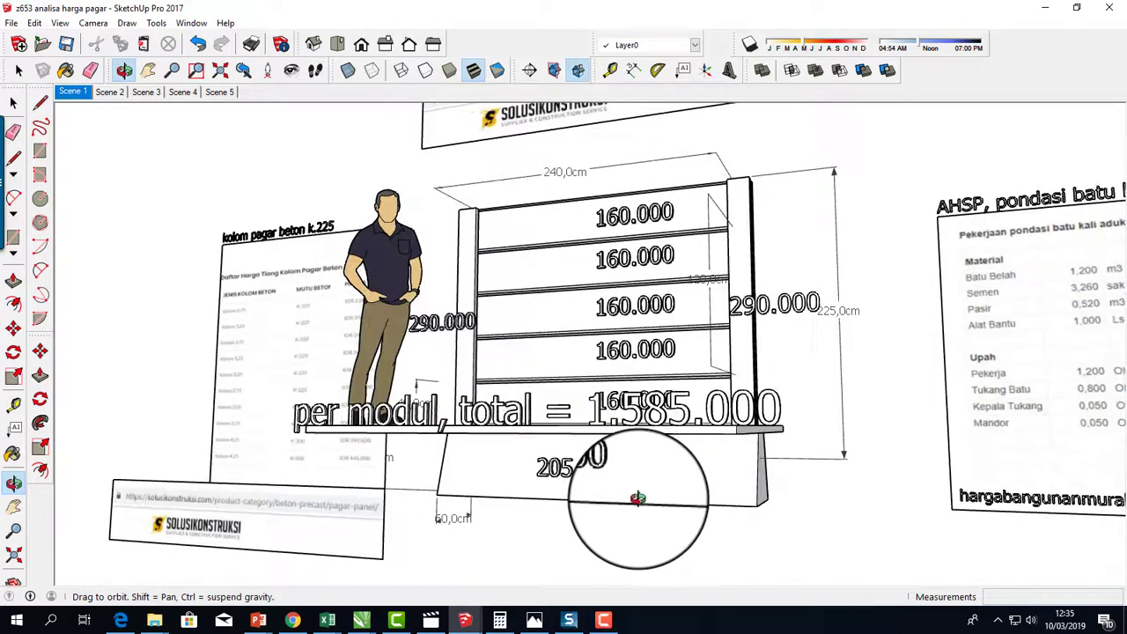
pyautogui.click(13, 506)
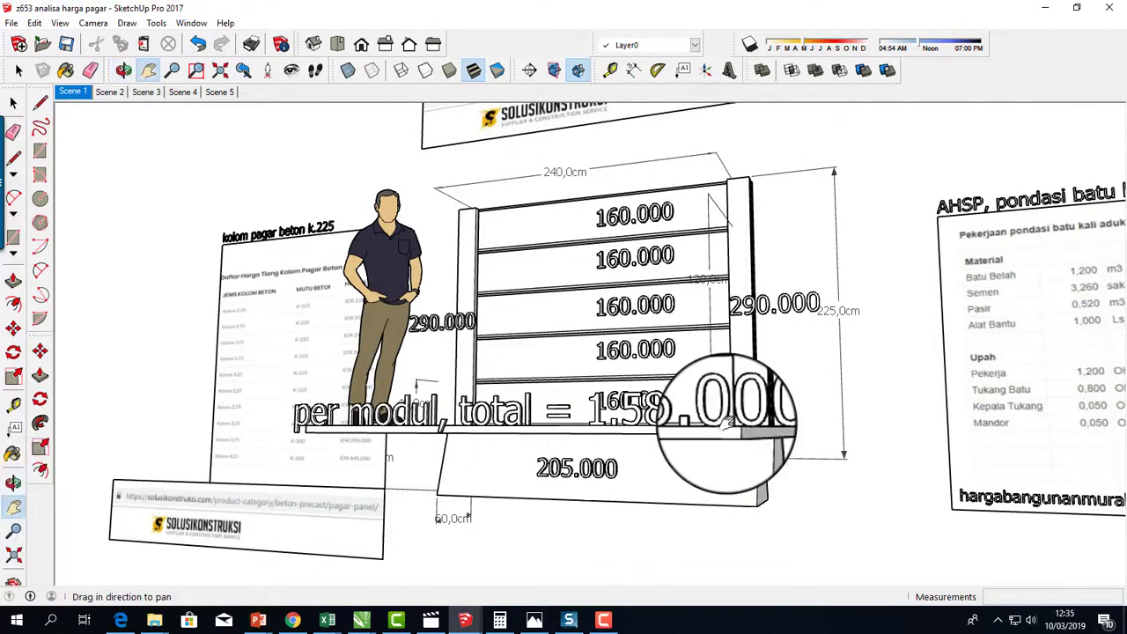
pyautogui.moveTo(667, 424); pyautogui.dragTo(453, 433)
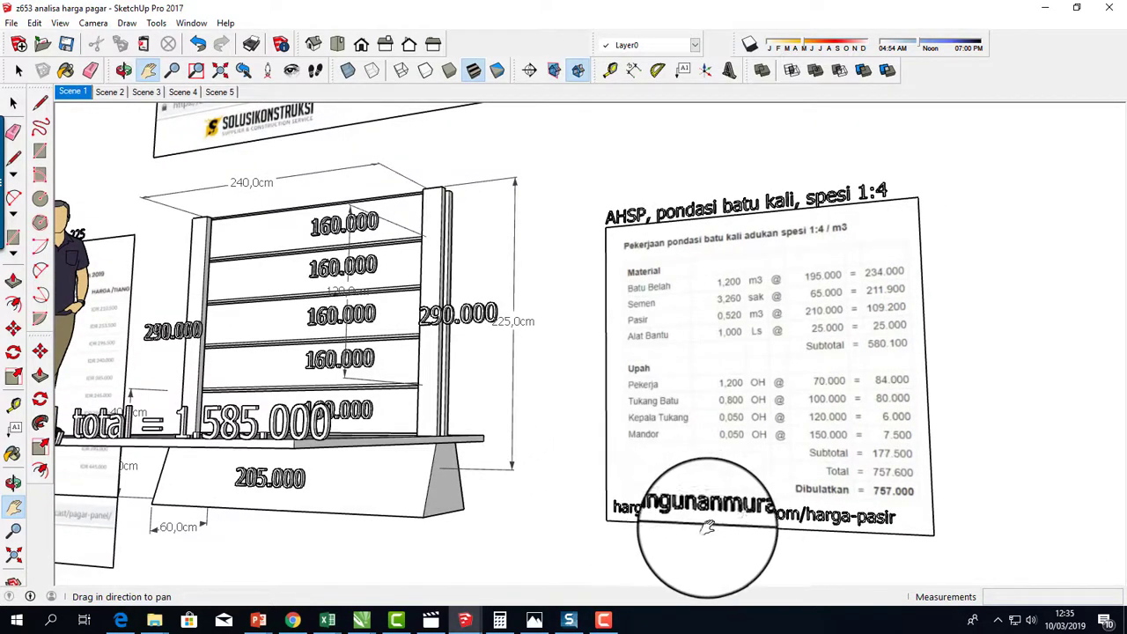
pyautogui.scroll(2, 654, 519)
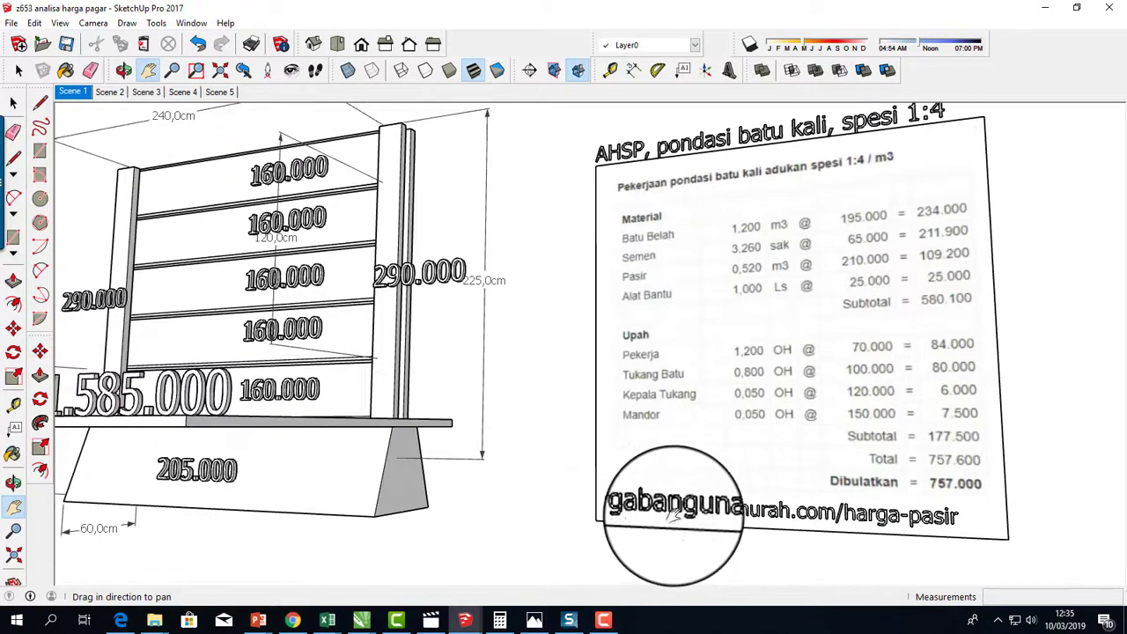
pyautogui.moveTo(711, 465); pyautogui.dragTo(673, 479)
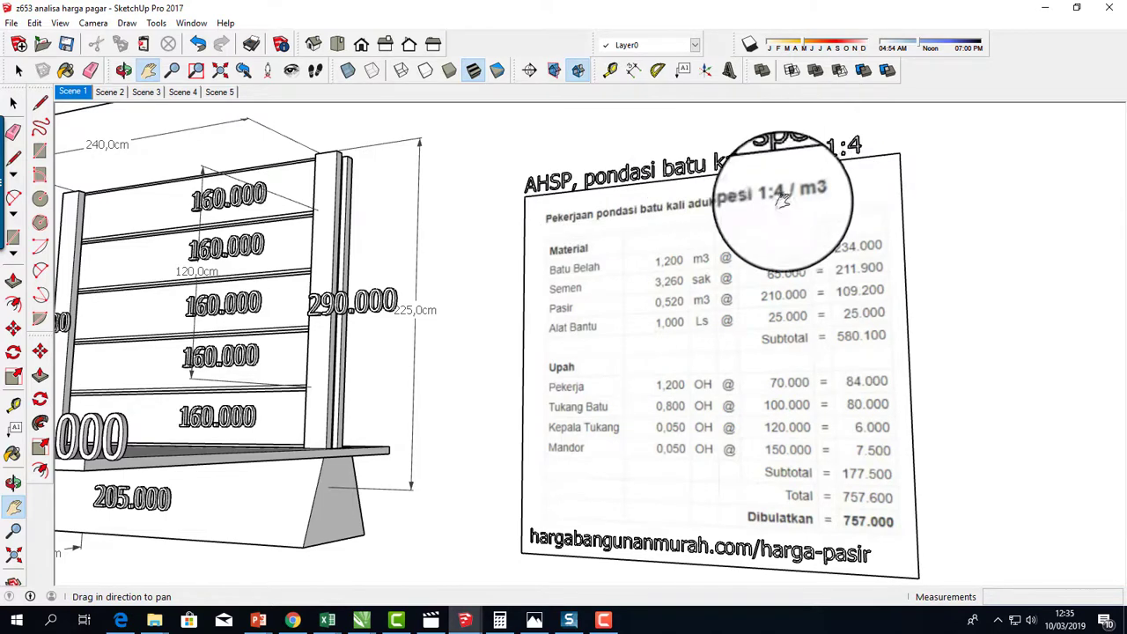
pyautogui.moveTo(710, 329); pyautogui.dragTo(655, 320)
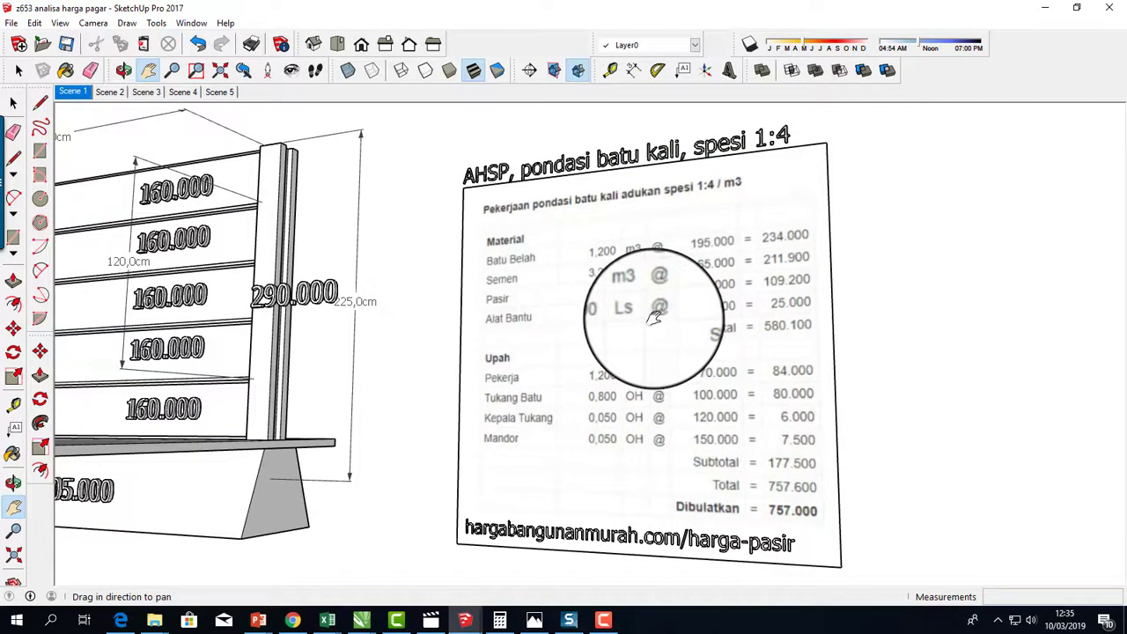
pyautogui.scroll(1, 661, 308)
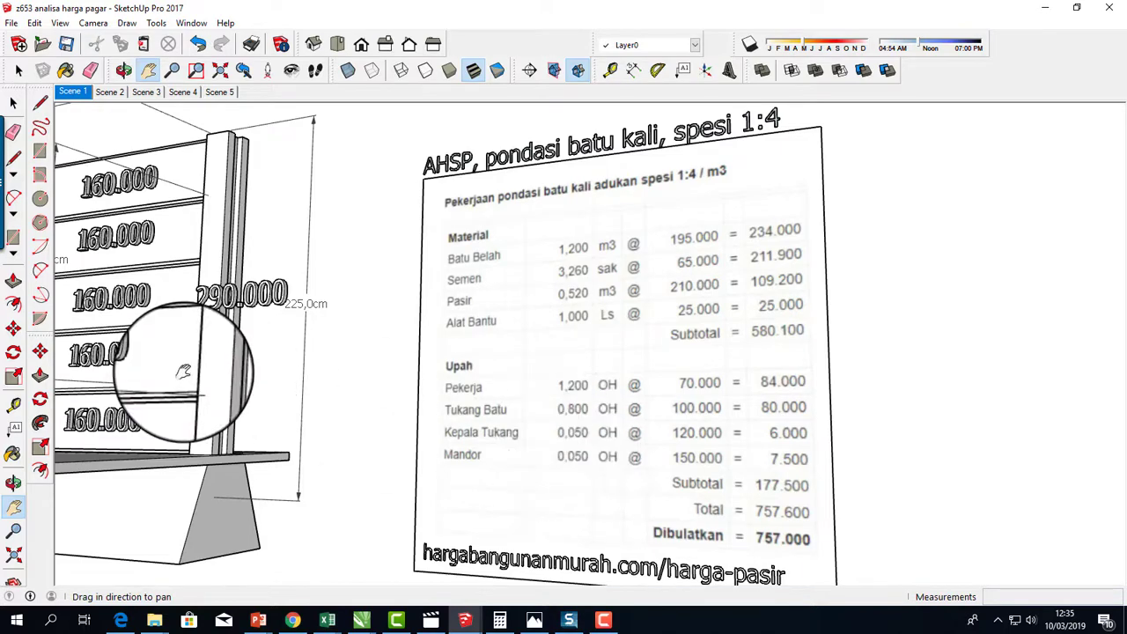
# Pan back to the fence beside the k.225 column price sheet, then orbit slightly.
pyautogui.moveTo(189, 516); pyautogui.dragTo(456, 484)
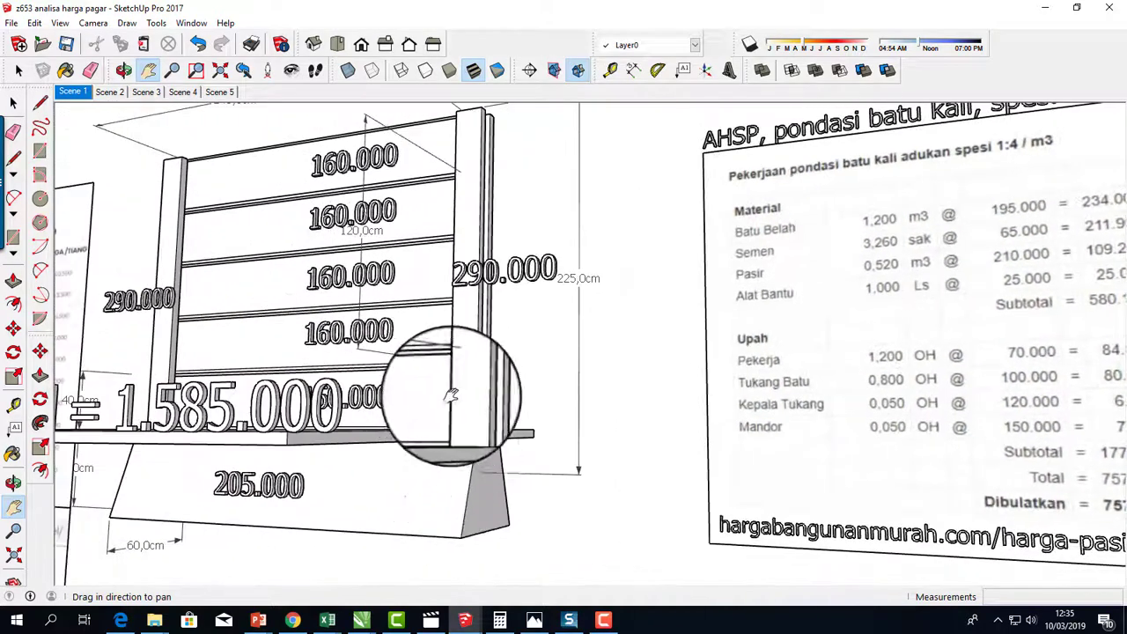
pyautogui.scroll(1, 352, 326)
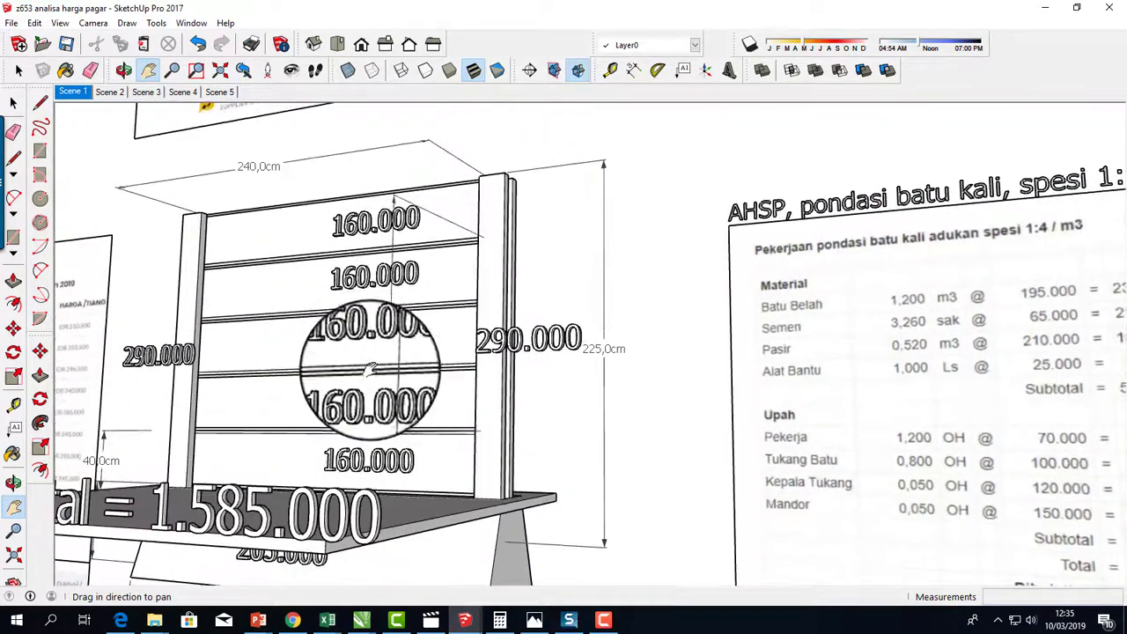
pyautogui.moveTo(377, 377); pyautogui.dragTo(491, 390)
pyautogui.moveTo(328, 382); pyautogui.dragTo(428, 390)
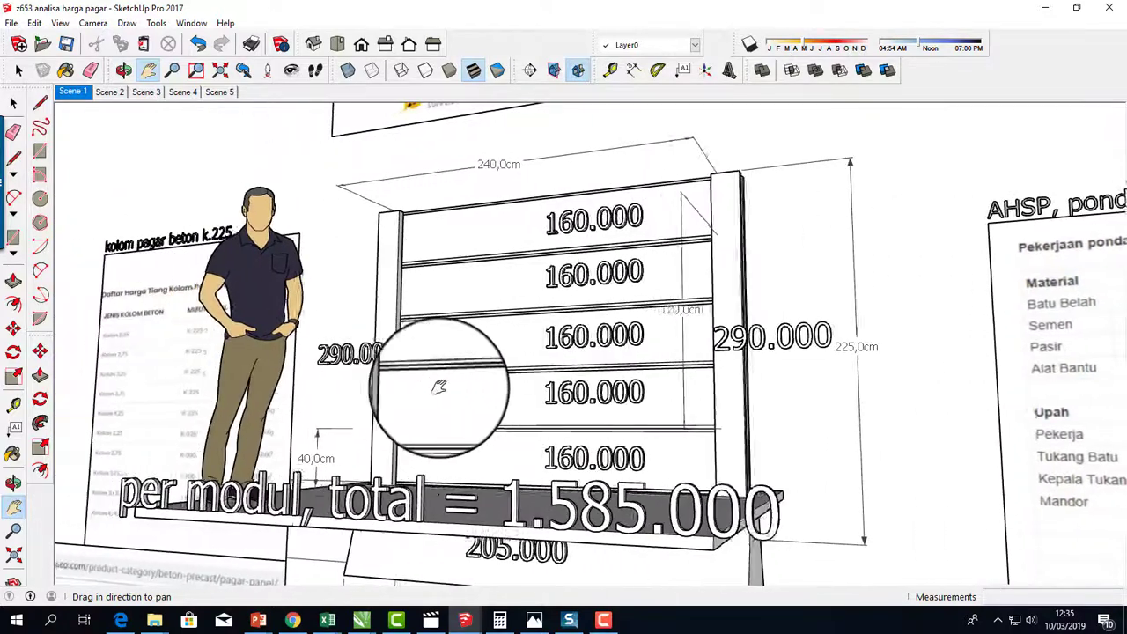
pyautogui.moveTo(150, 392); pyautogui.dragTo(377, 377)
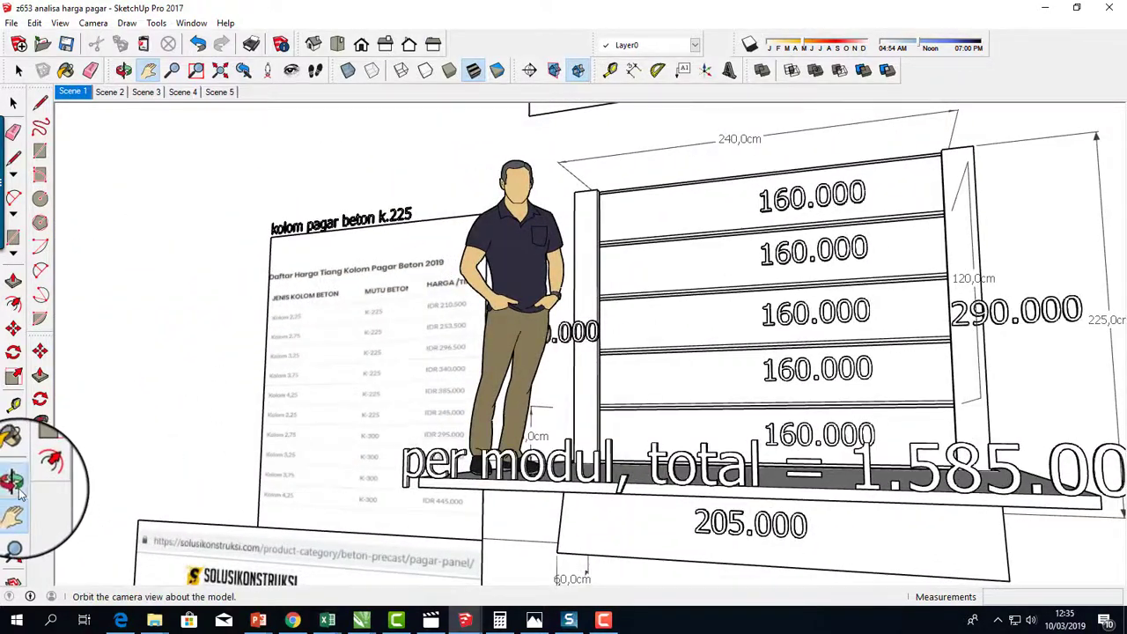
pyautogui.click(12, 480)
pyautogui.moveTo(234, 460); pyautogui.dragTo(315, 378)
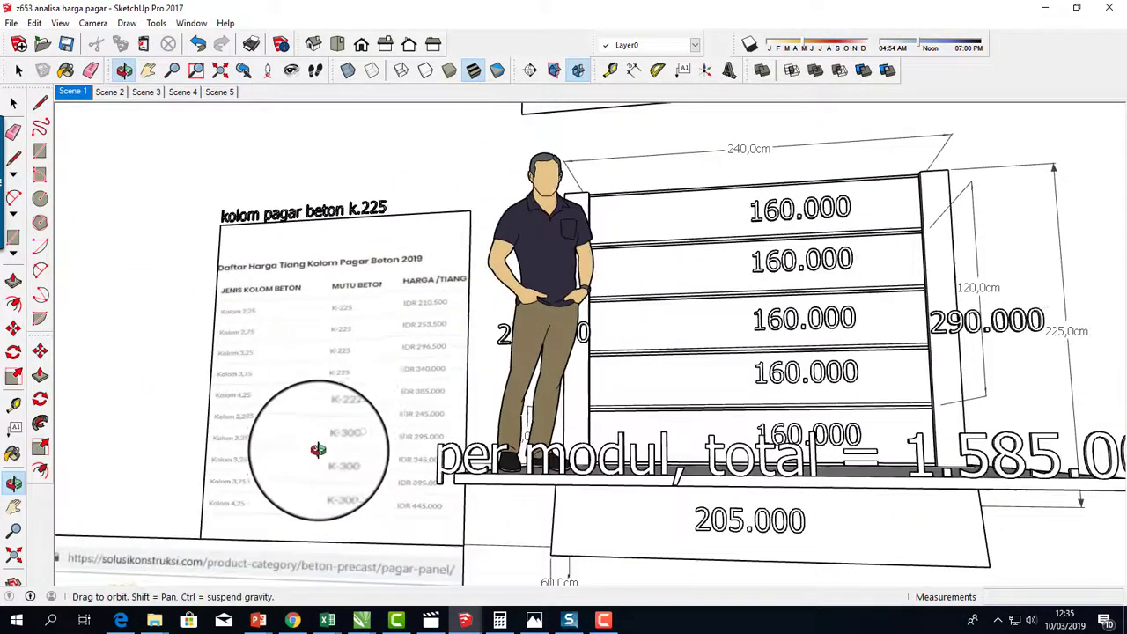
# Zoom and pan onto the K-225 column price poster so rows from IDR 210.500 read.
pyautogui.click(12, 516)
pyautogui.moveTo(403, 466); pyautogui.dragTo(433, 460)
pyautogui.scroll(2, 430, 462)
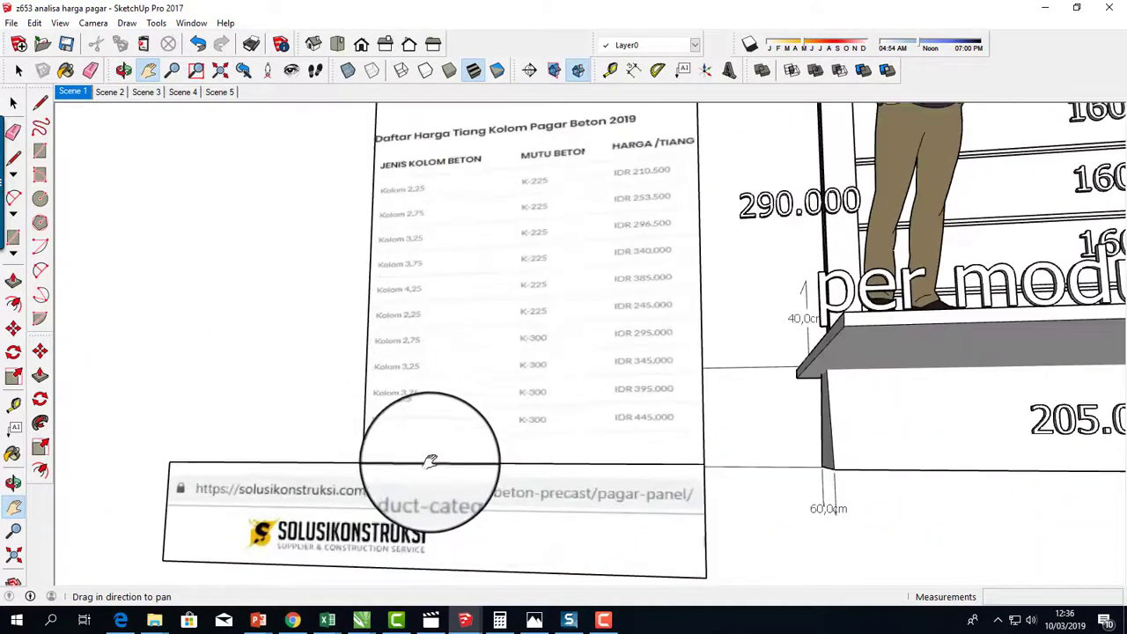
pyautogui.scroll(1, 430, 462)
pyautogui.scroll(1, 428, 467)
pyautogui.scroll(1, 426, 476)
pyautogui.scroll(1, 424, 486)
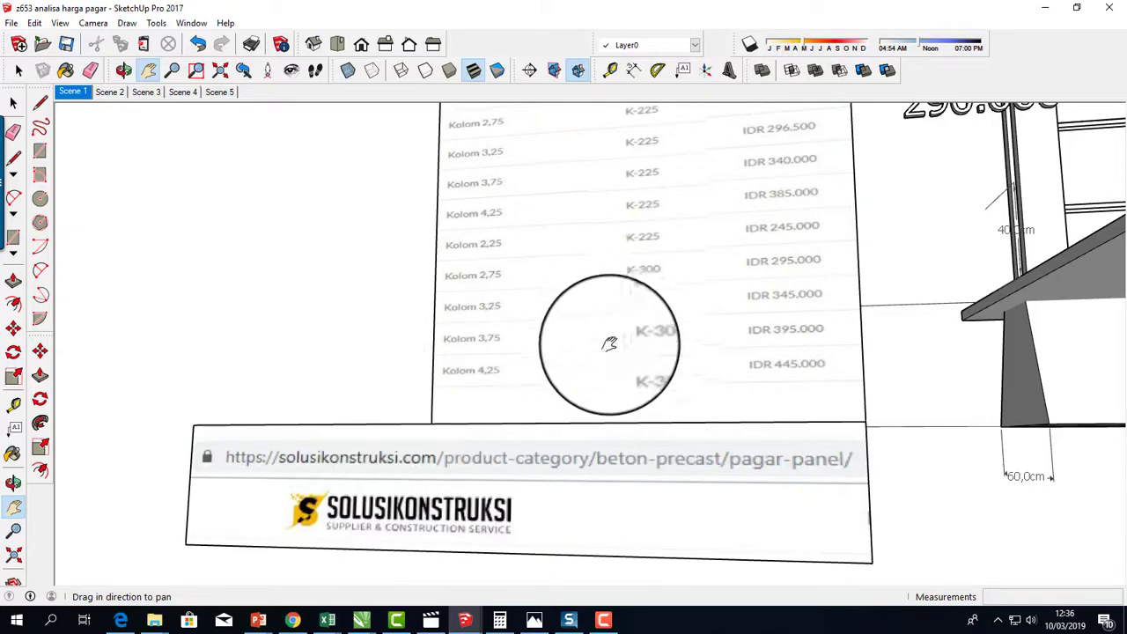
pyautogui.moveTo(604, 338)
pyautogui.mouseDown()
pyautogui.moveTo(558, 373)
pyautogui.moveTo(552, 414)
pyautogui.mouseUp()
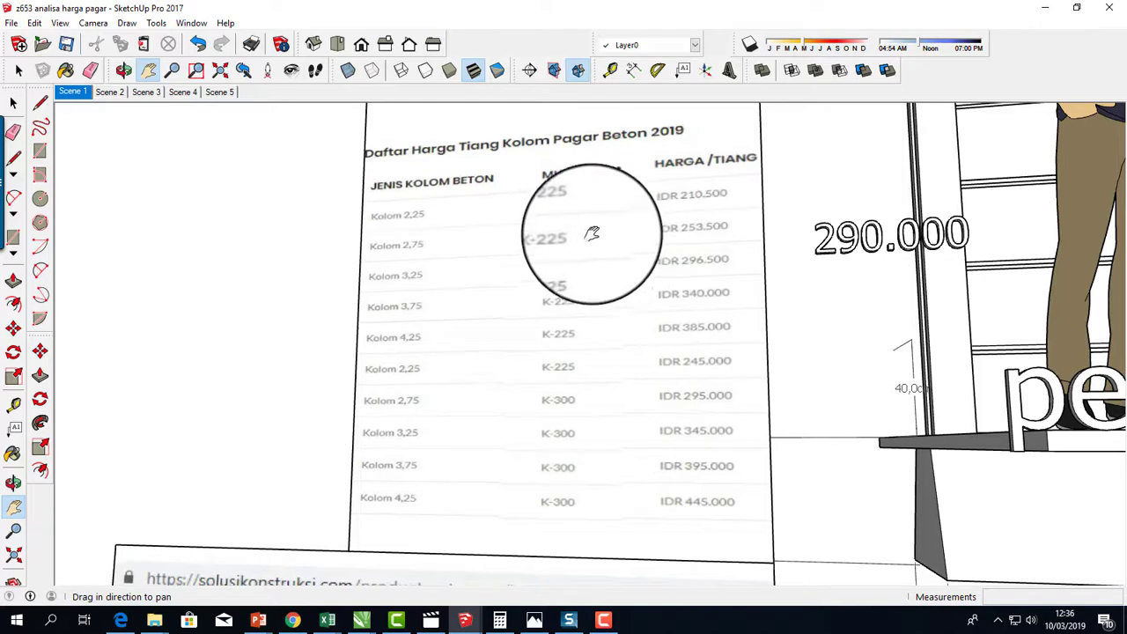
pyautogui.moveTo(592, 234); pyautogui.dragTo(503, 264)
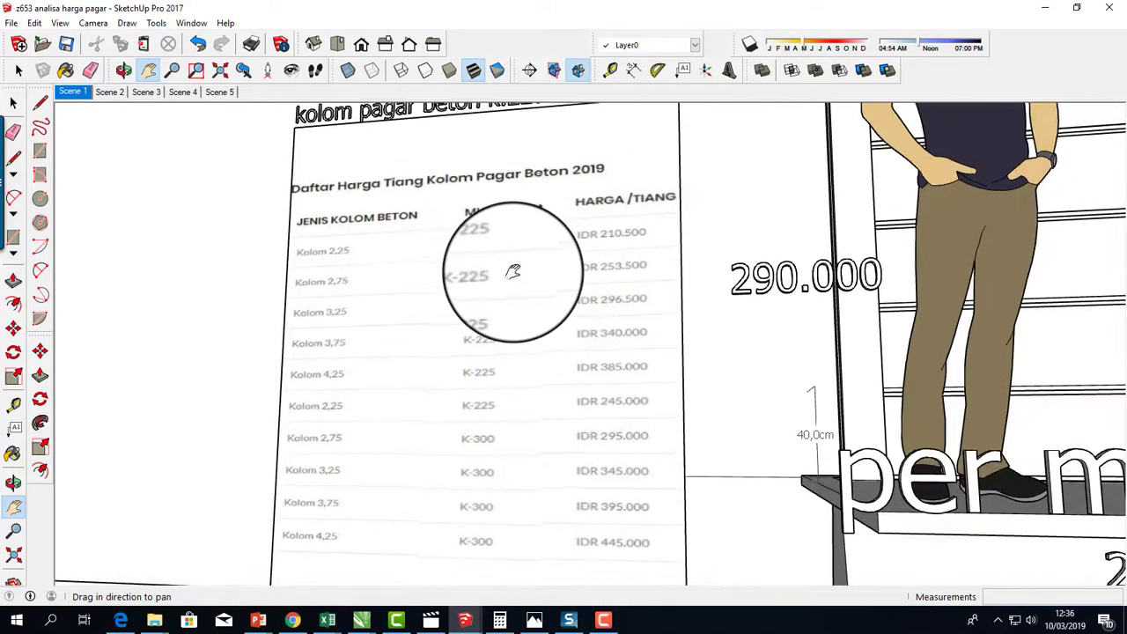
pyautogui.moveTo(634, 251); pyautogui.dragTo(540, 296)
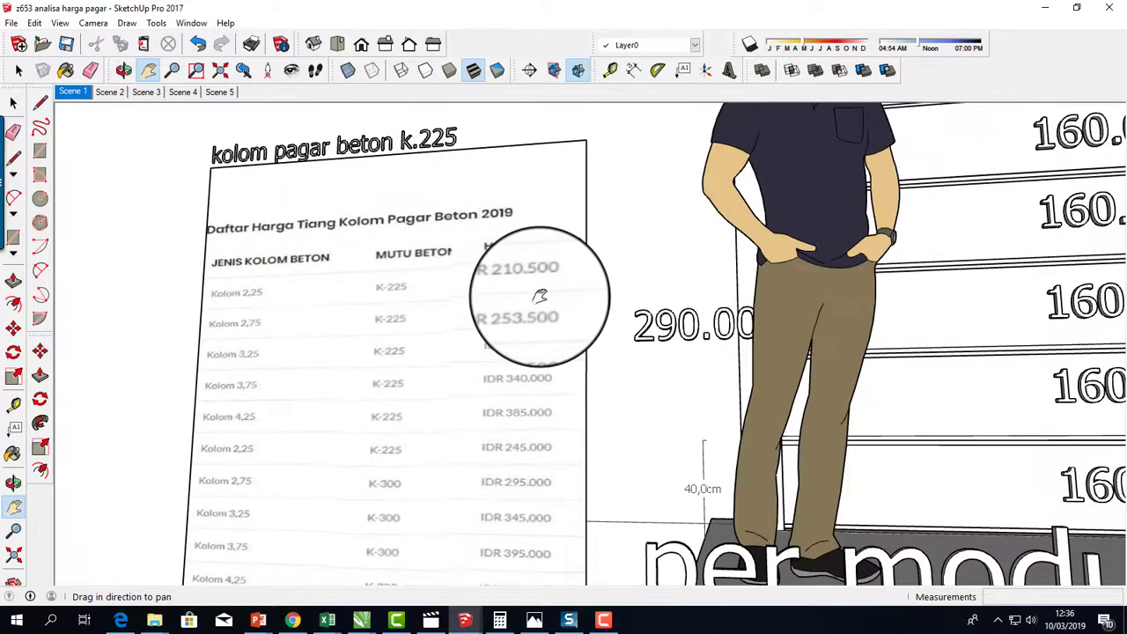
# Orbit around the column price poster and zoom out to see it with the fence.
pyautogui.click(13, 483)
pyautogui.moveTo(441, 390); pyautogui.dragTo(525, 398)
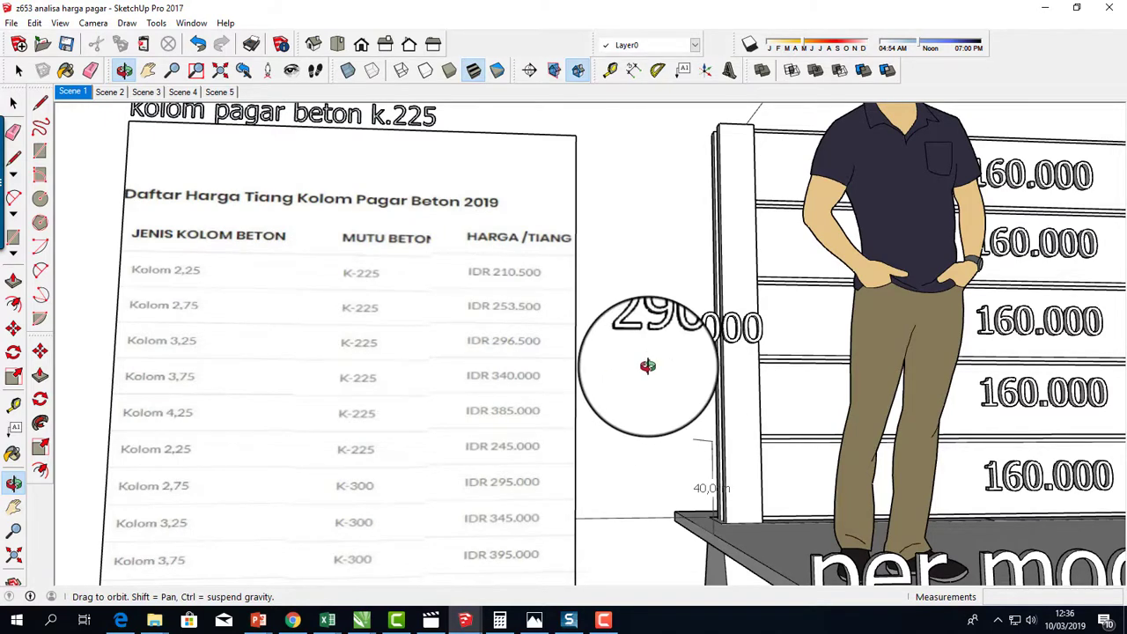
pyautogui.moveTo(647, 366)
pyautogui.mouseDown()
pyautogui.moveTo(670, 377)
pyautogui.moveTo(705, 346)
pyautogui.mouseUp()
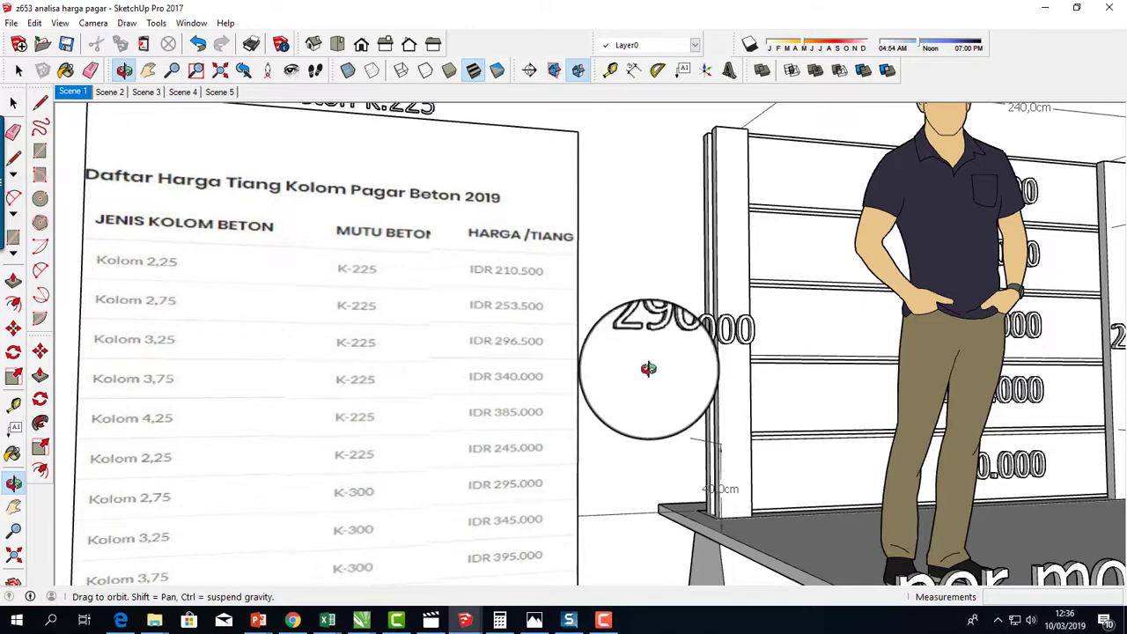
pyautogui.scroll(-3, 650, 374)
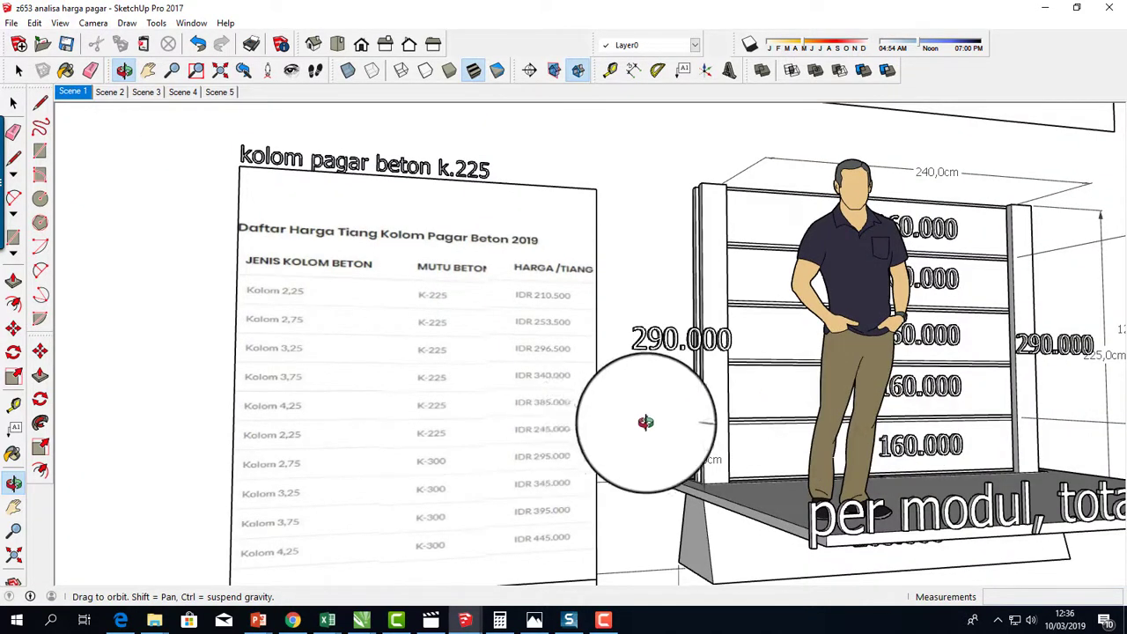
# Pan up to the solusikonstruksi website banner and the panel price sheet above the fence.
pyautogui.click(13, 508)
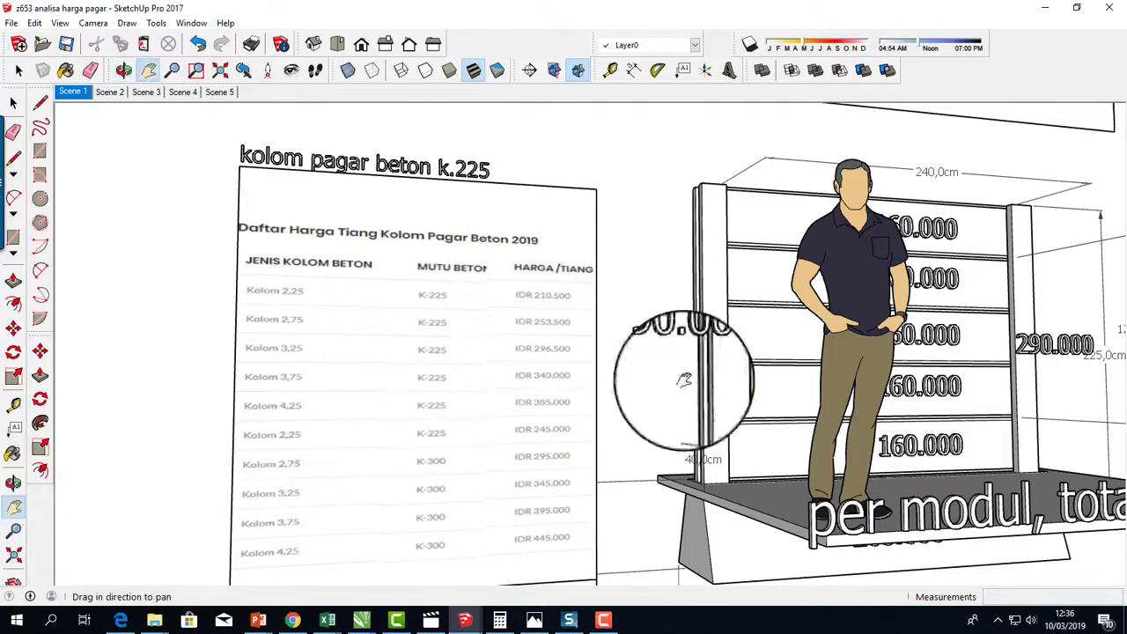
pyautogui.moveTo(805, 327); pyautogui.dragTo(696, 398)
pyautogui.moveTo(811, 280); pyautogui.dragTo(805, 303)
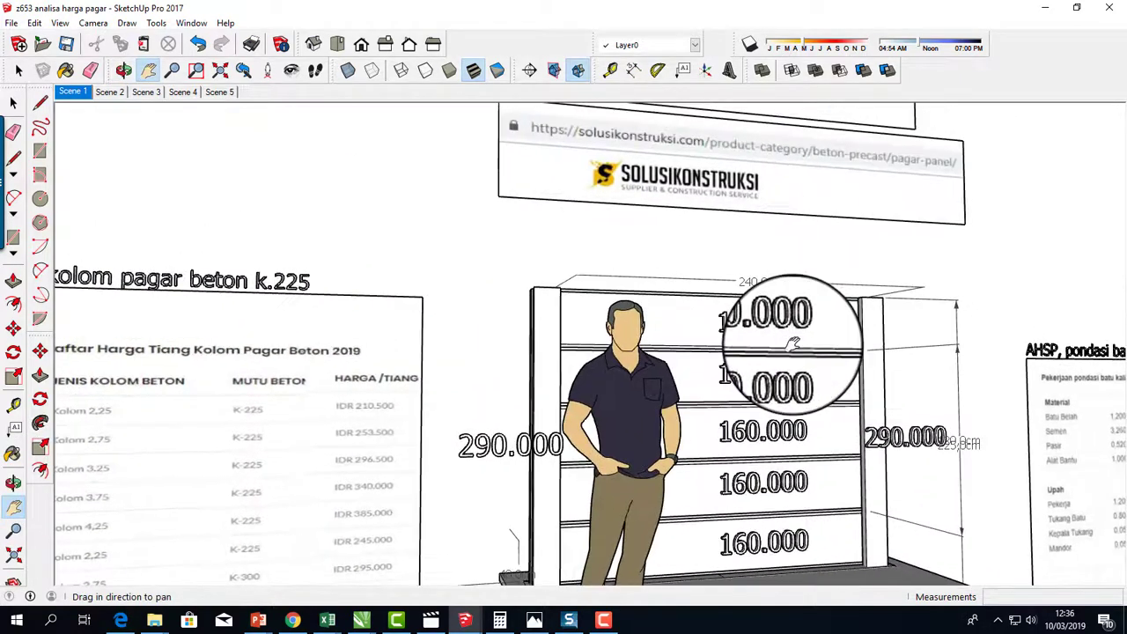
pyautogui.moveTo(754, 428); pyautogui.dragTo(725, 425)
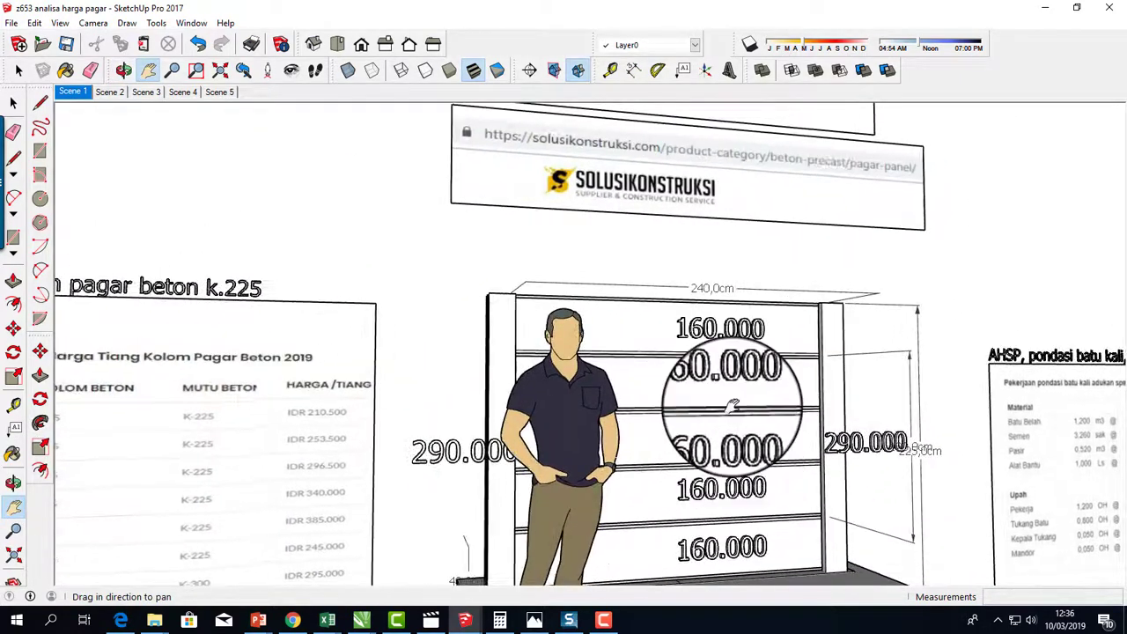
pyautogui.moveTo(683, 263); pyautogui.dragTo(660, 352)
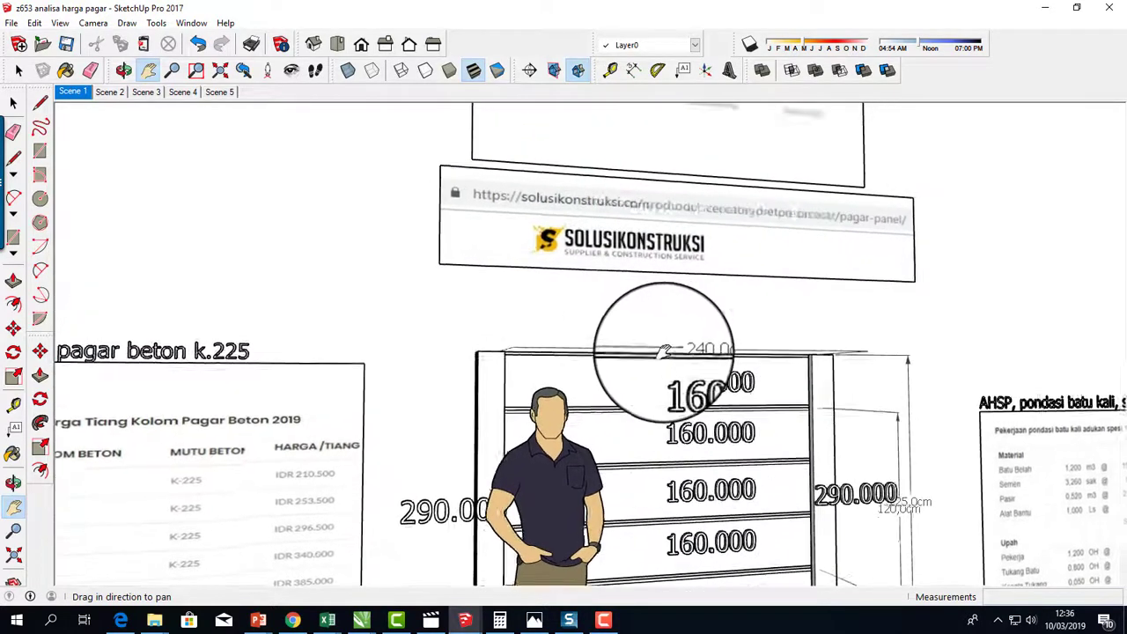
pyautogui.moveTo(693, 202); pyautogui.dragTo(693, 309)
# Zoom in and center the Harga Pagar Panel Beton 2019 table (IDR 115,000–195,000).
pyautogui.scroll(2, 596, 346)
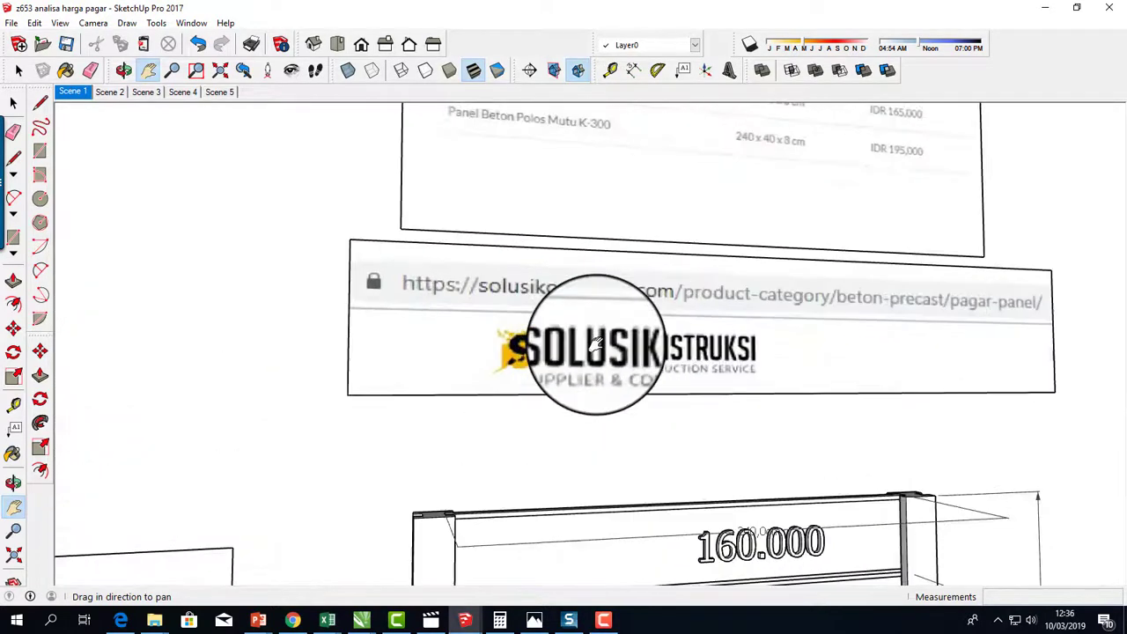
pyautogui.scroll(1, 597, 346)
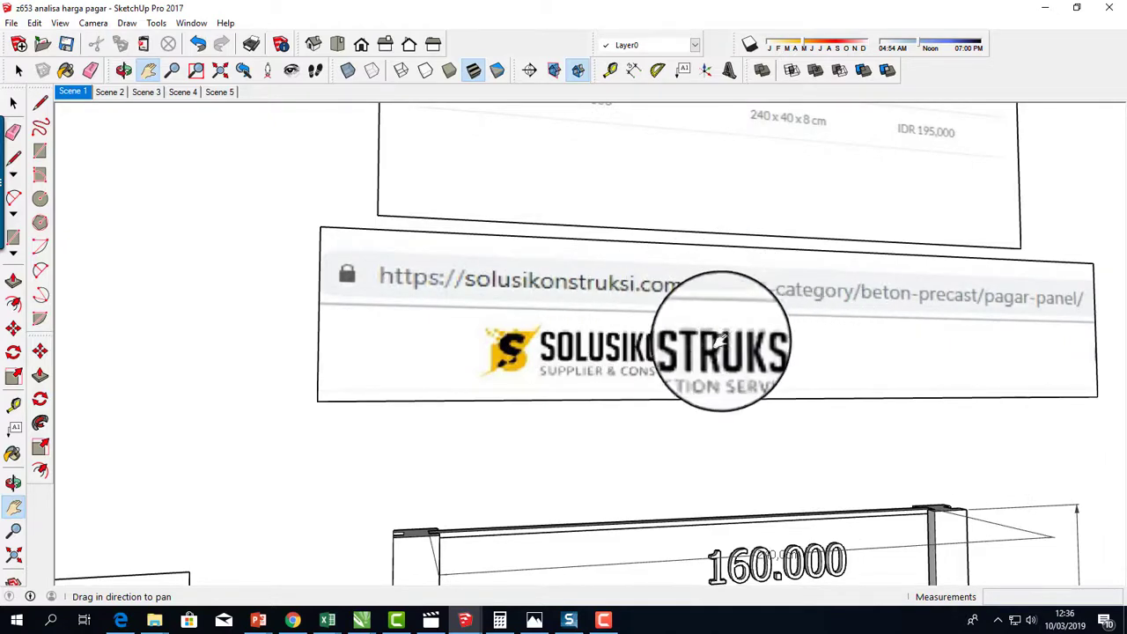
pyautogui.moveTo(652, 209); pyautogui.dragTo(667, 326)
pyautogui.moveTo(696, 242); pyautogui.dragTo(667, 398)
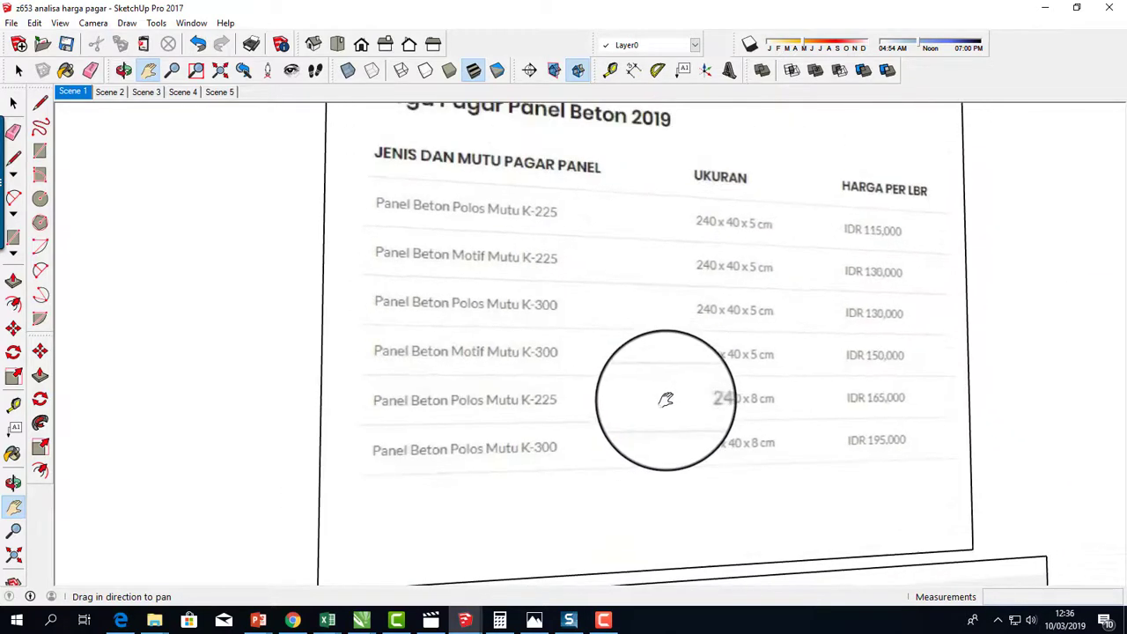
pyautogui.moveTo(674, 299); pyautogui.dragTo(681, 370)
pyautogui.moveTo(678, 357); pyautogui.dragTo(660, 299)
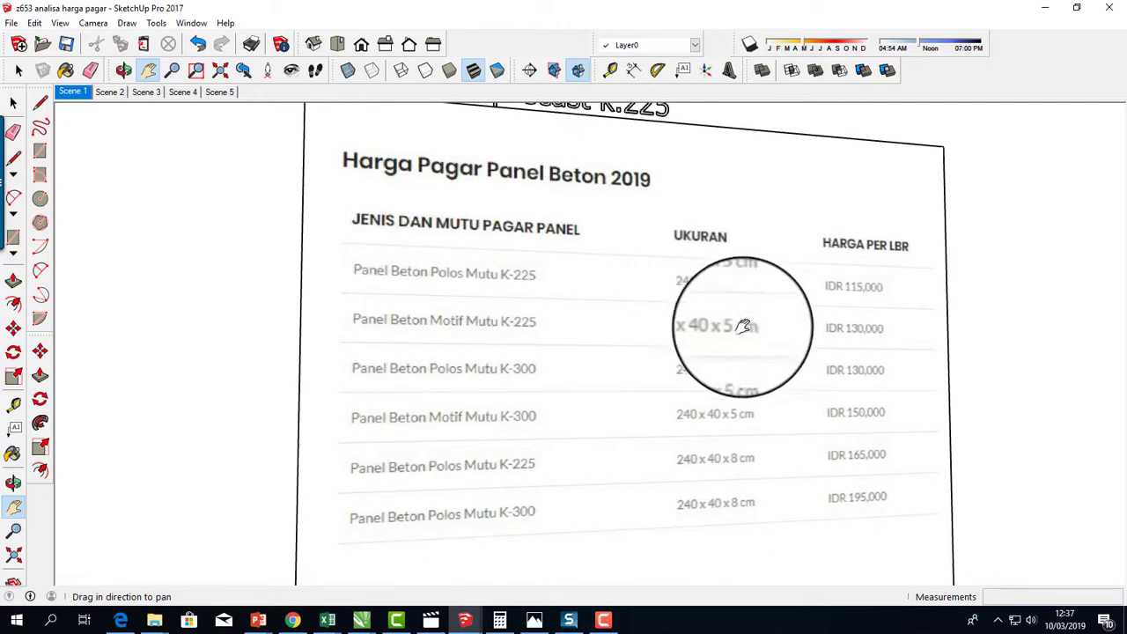
pyautogui.moveTo(740, 333); pyautogui.dragTo(728, 326)
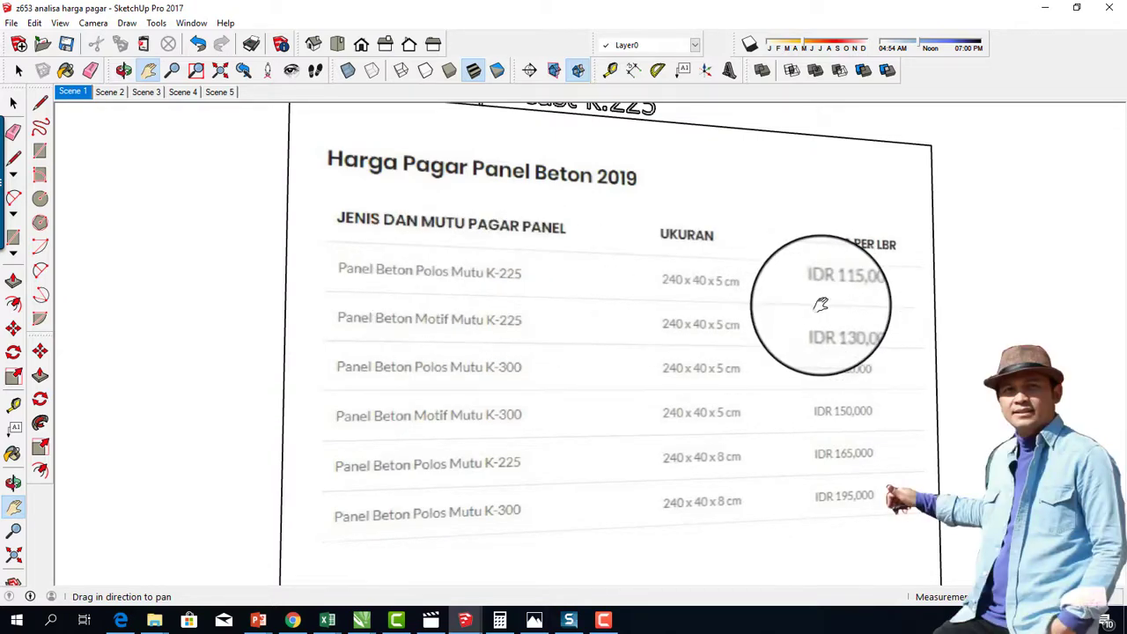
# Zoom out and pan until the whole fence, 160.000 panels and flanking price sheets show.
pyautogui.moveTo(821, 304); pyautogui.dragTo(755, 291)
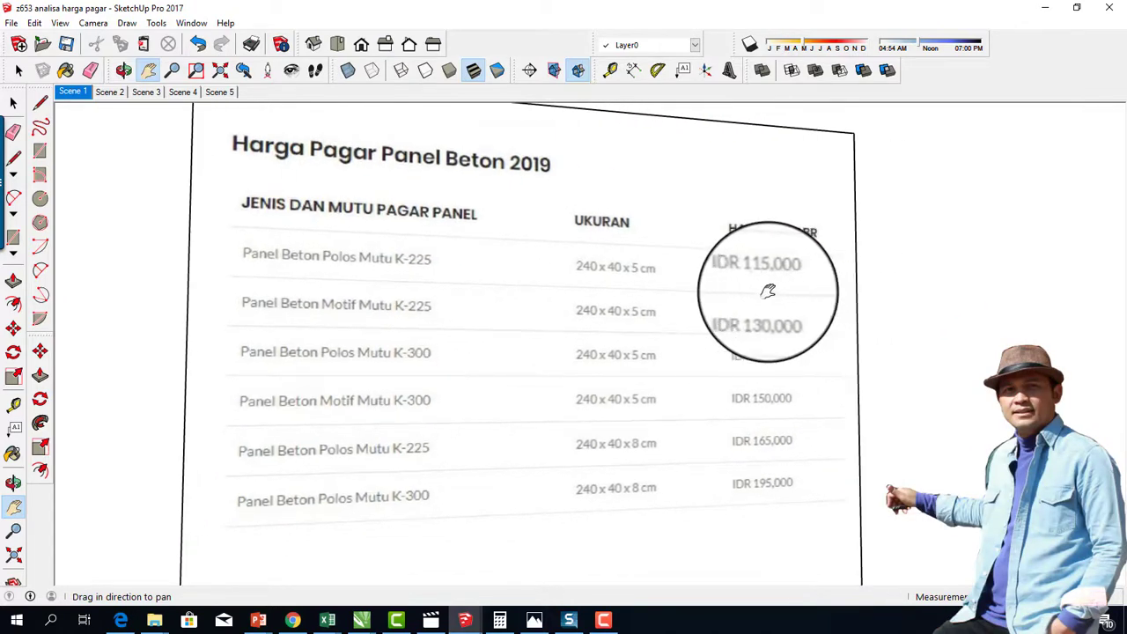
pyautogui.scroll(-2, 608, 216)
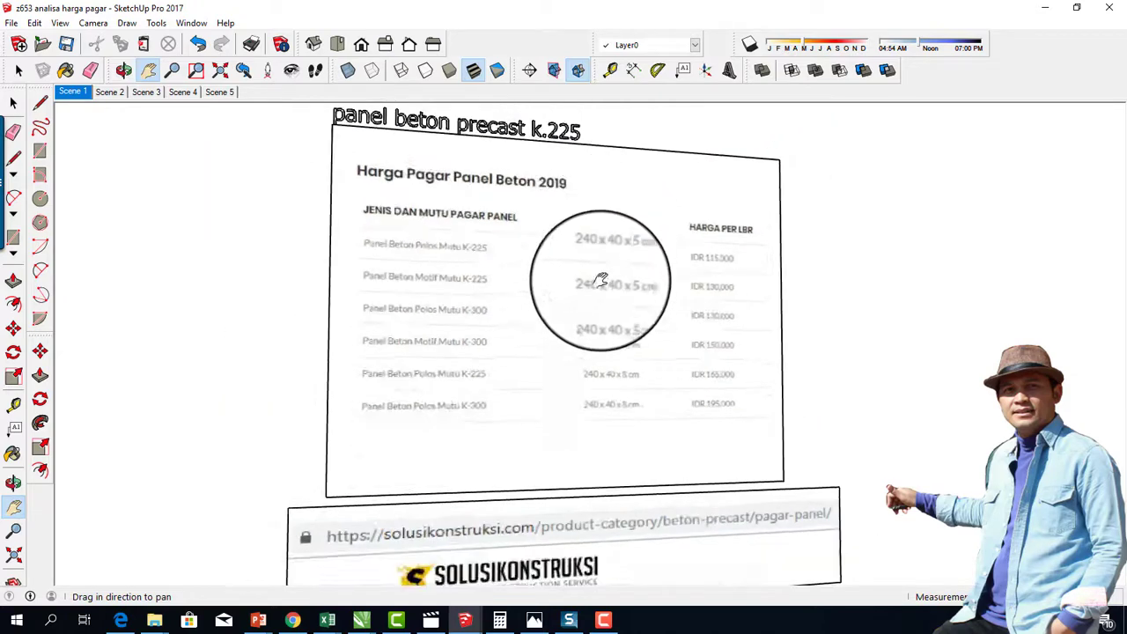
pyautogui.moveTo(579, 377); pyautogui.dragTo(605, 264)
pyautogui.moveTo(625, 484)
pyautogui.mouseDown()
pyautogui.moveTo(612, 355)
pyautogui.moveTo(604, 379)
pyautogui.moveTo(630, 482)
pyautogui.moveTo(579, 478)
pyautogui.moveTo(550, 416)
pyautogui.mouseUp()
pyautogui.click(13, 483)
pyautogui.click(17, 513)
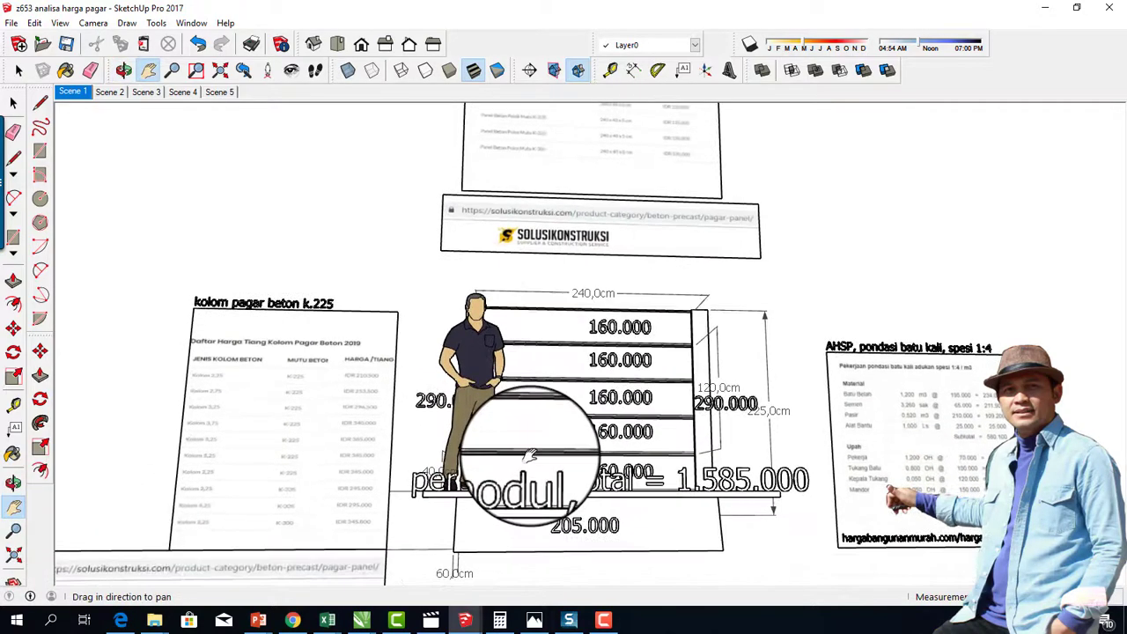
# Orbit slightly, zoom in and center the 1.585.000 total below the 160.000 panels.
pyautogui.click(17, 485)
pyautogui.moveTo(592, 466); pyautogui.dragTo(565, 471)
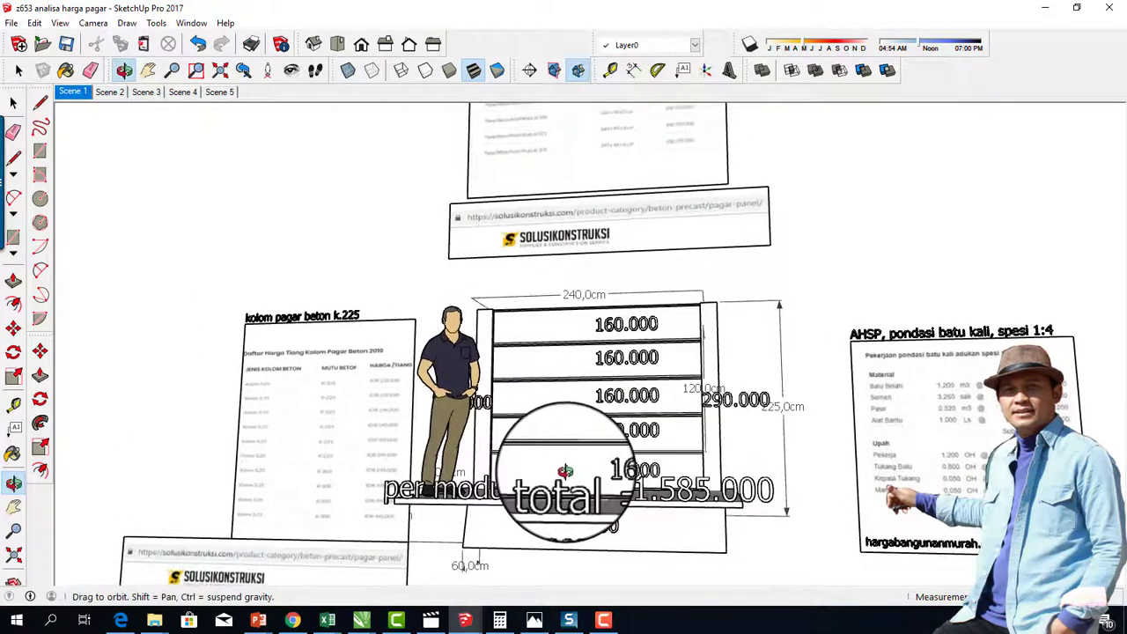
pyautogui.scroll(1, 564, 471)
pyautogui.scroll(2, 566, 473)
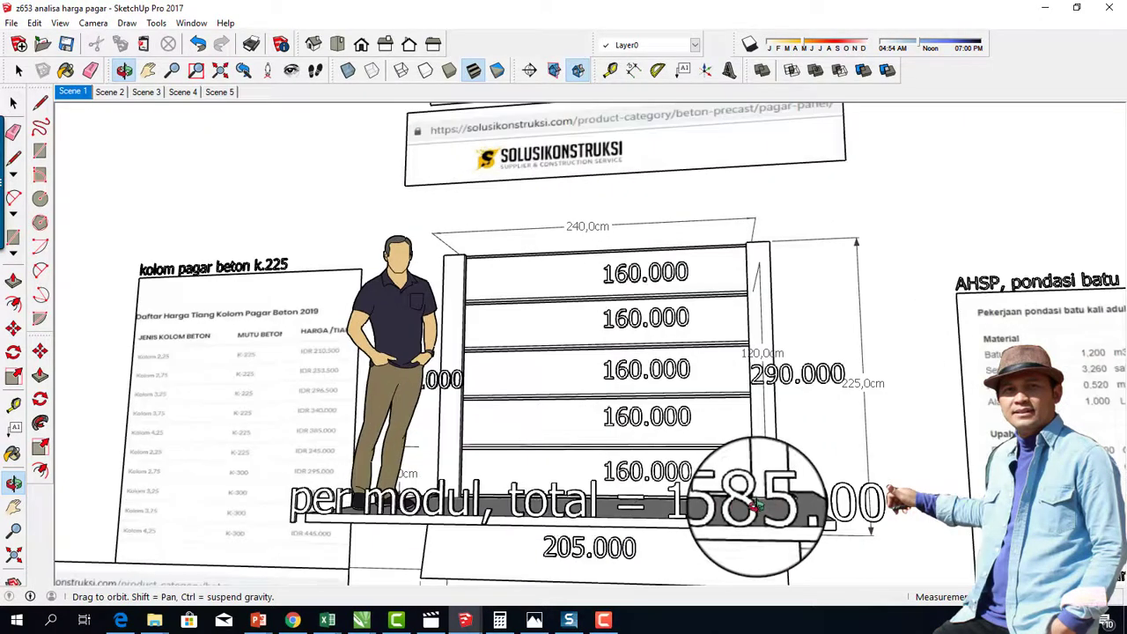
pyautogui.scroll(1, 755, 504)
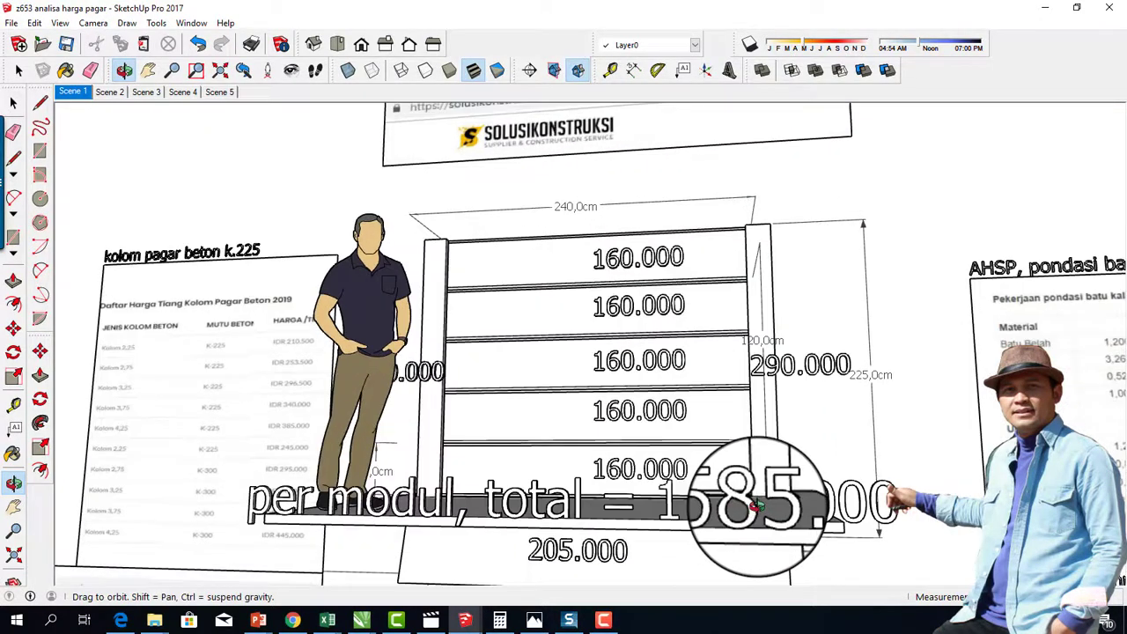
pyautogui.click(13, 506)
pyautogui.moveTo(614, 476); pyautogui.dragTo(599, 443)
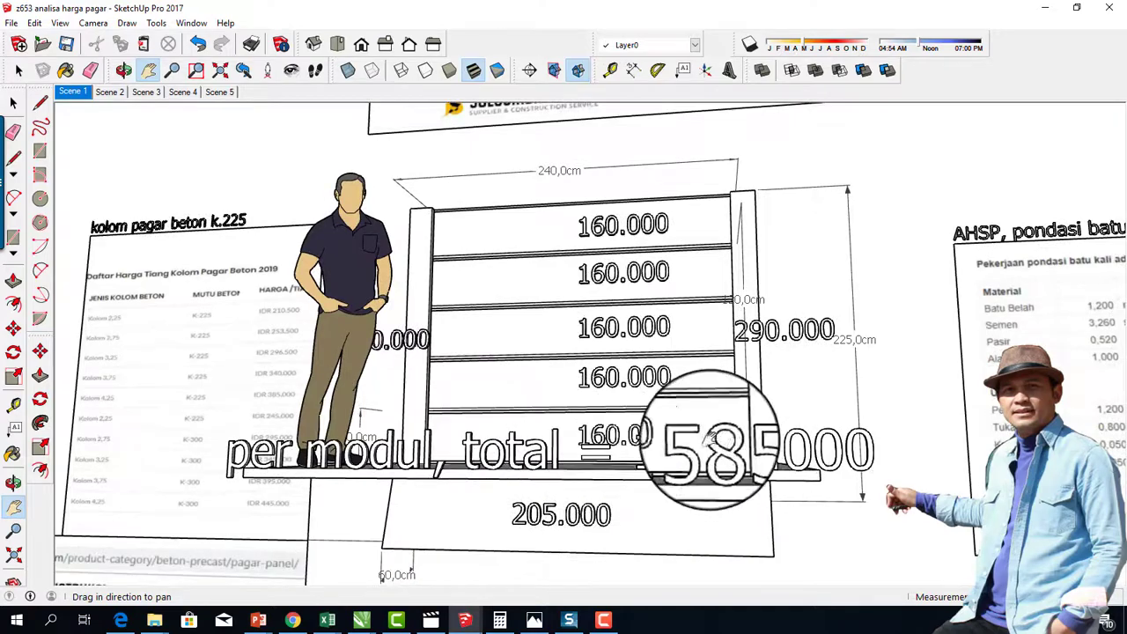